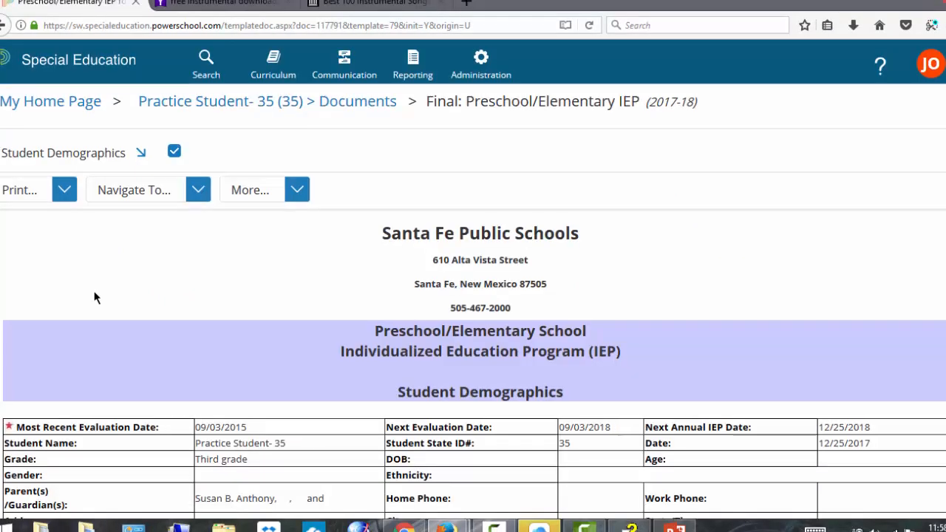
Create a revision of the finalized IEP labelled "Revision: To the annual IEP dated 12/25/2017"
scroll(96, 298, "down", 4)
scroll(96, 298, "up", 4)
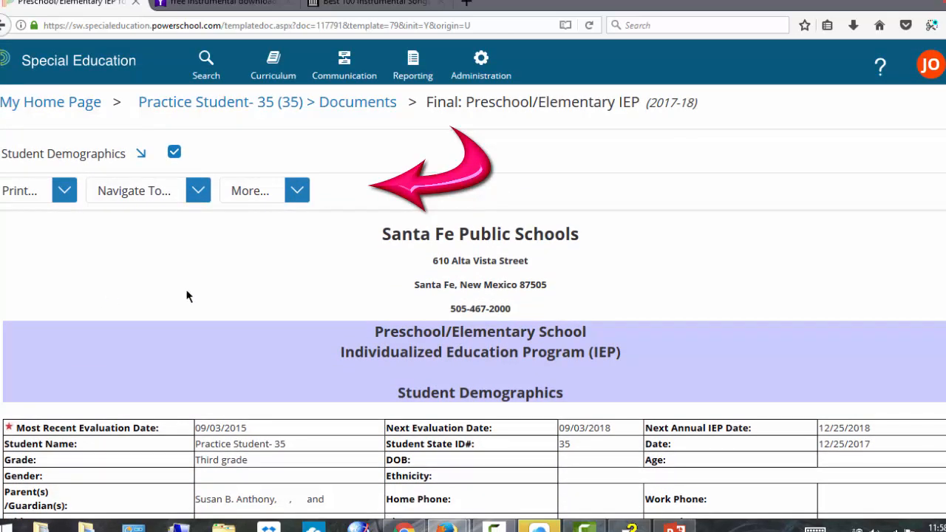
left_click(298, 198)
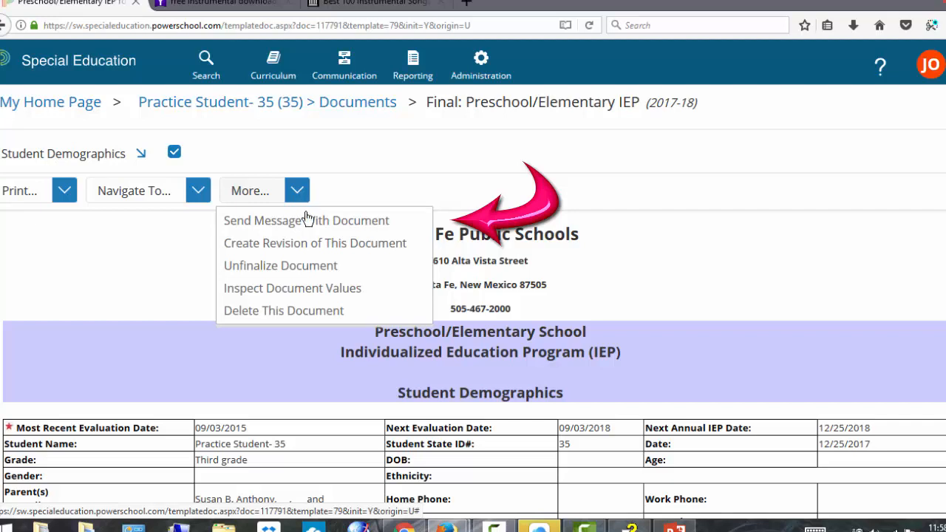
left_click(309, 244)
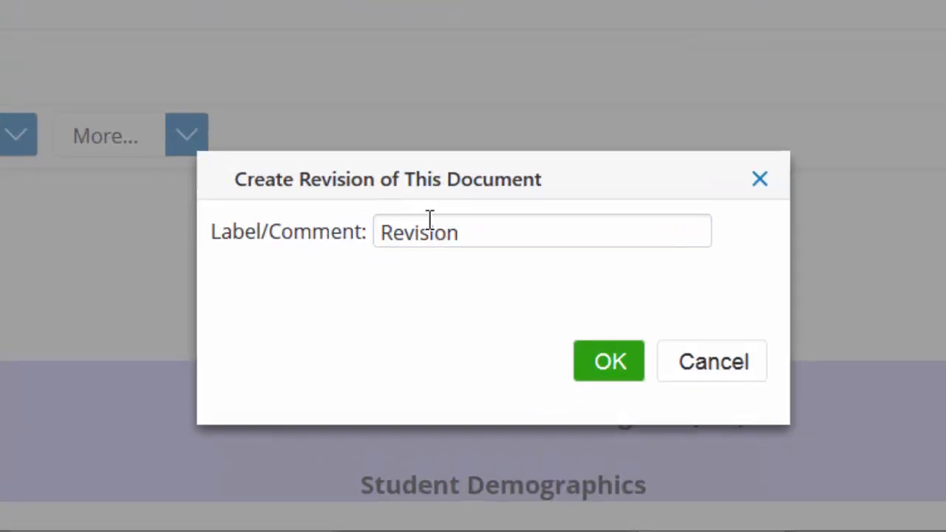
left_click(457, 248)
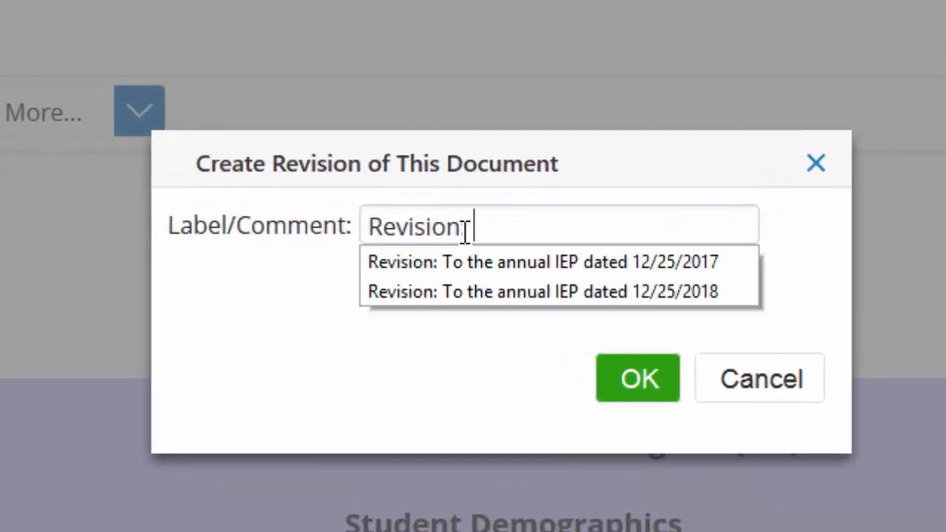
left_click(477, 265)
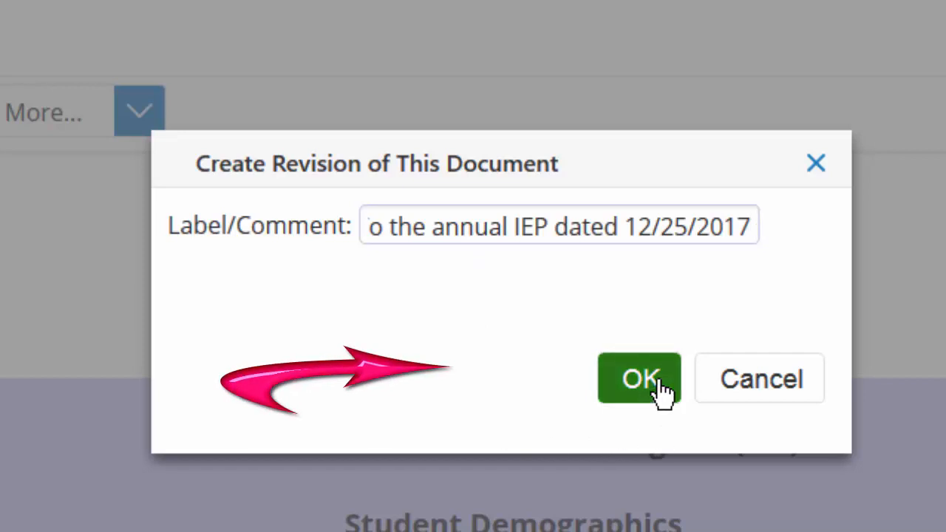
left_click(660, 390)
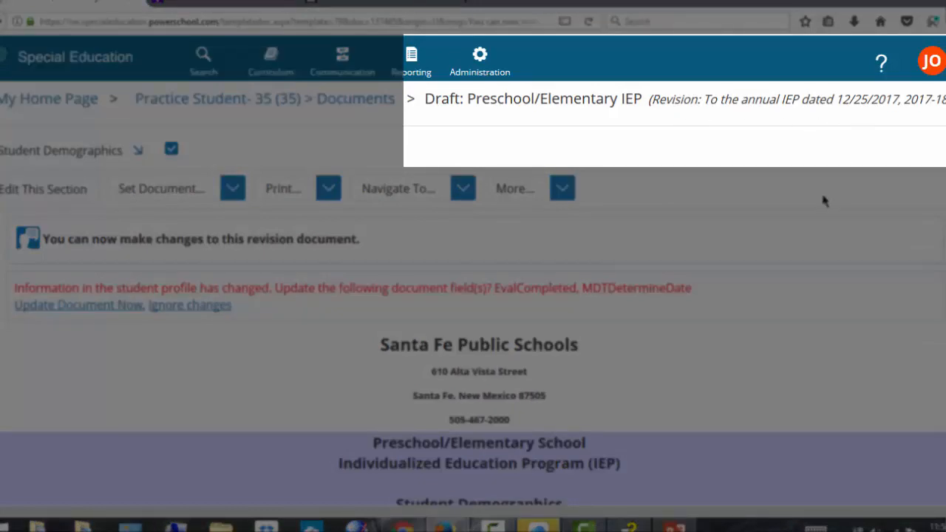
Open the revision's Student Demographics section for editing and set the Amendment Date to 01/10/2018
scroll(669, 275, "down", 2)
scroll(669, 277, "down", 1)
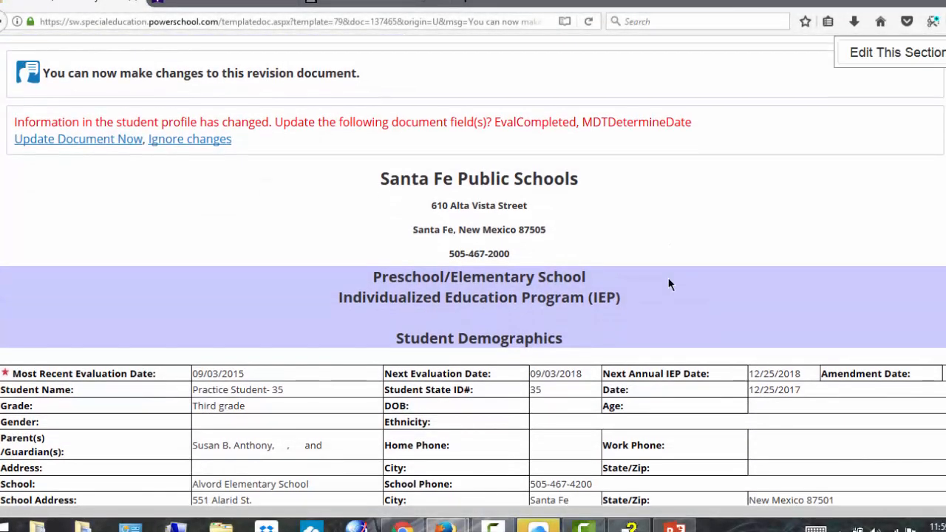
scroll(669, 281, "up", 2)
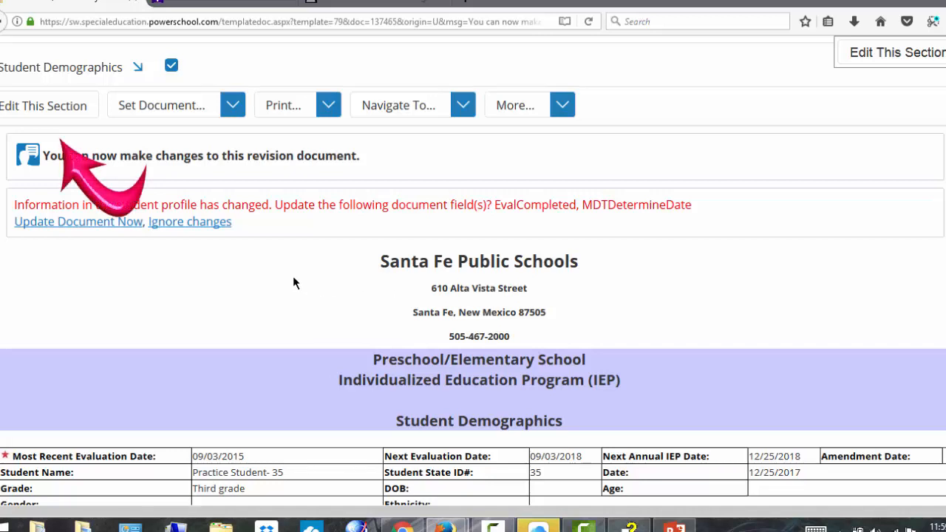
left_click(65, 111)
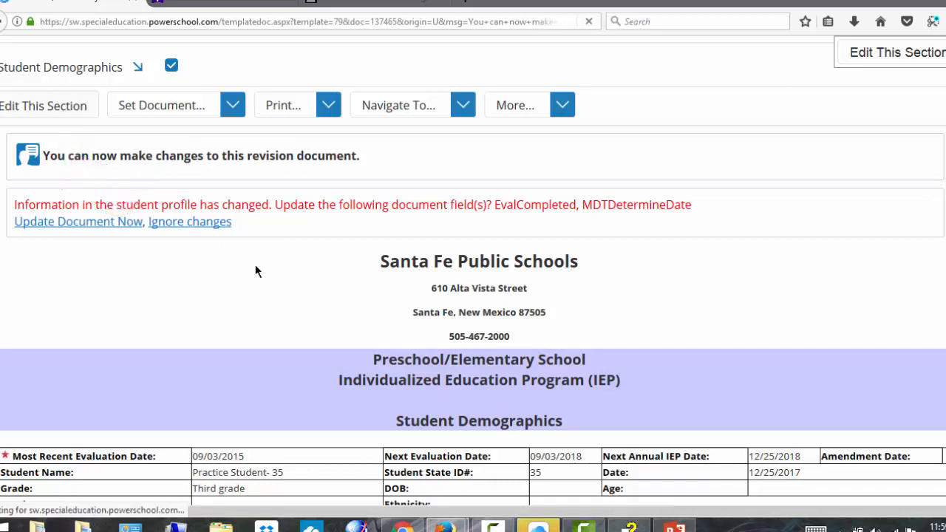
scroll(298, 287, "down", 5)
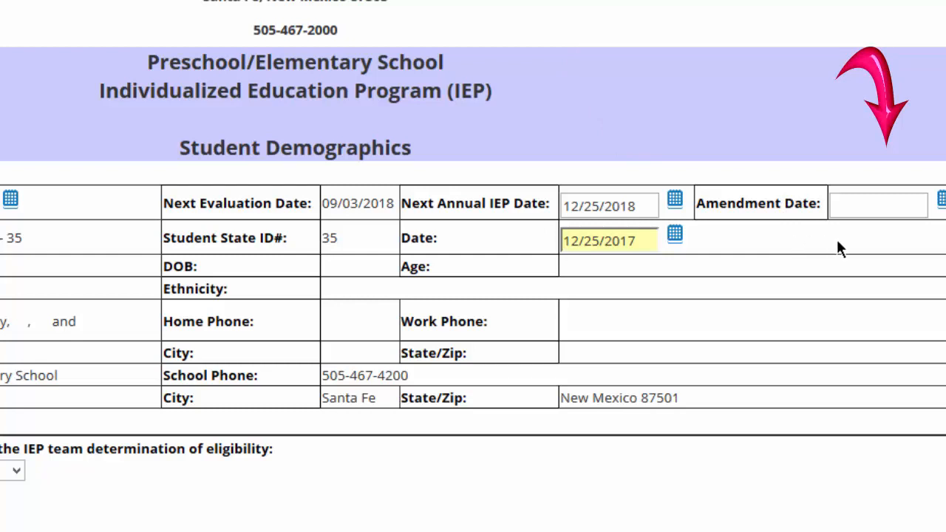
left_click(941, 201)
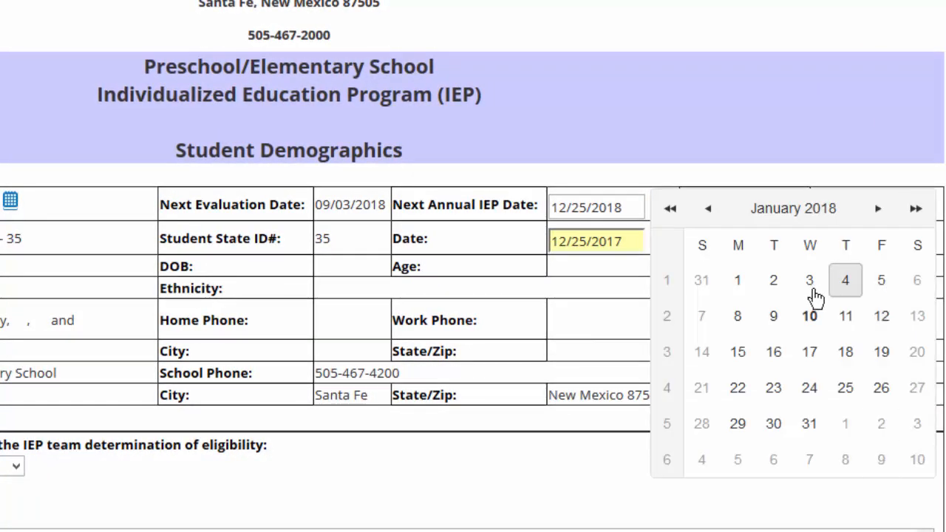
left_click(813, 320)
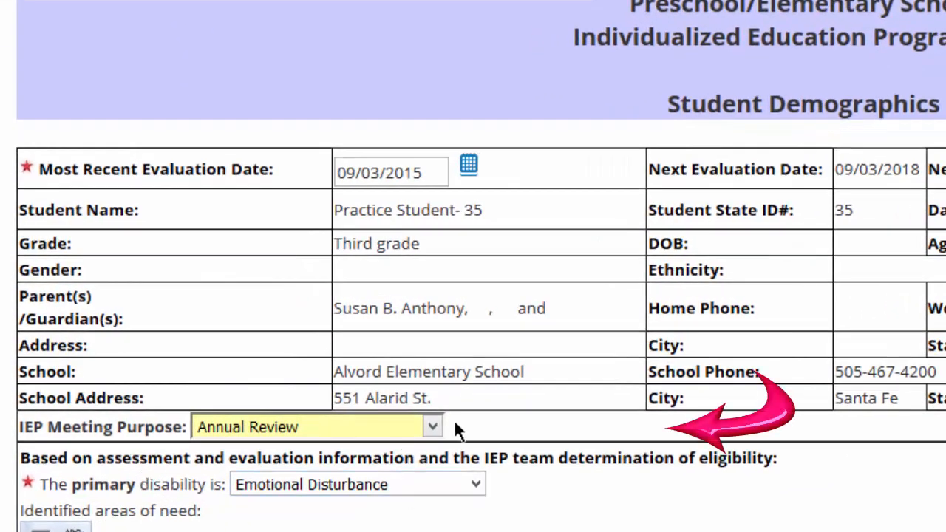
Set the IEP Meeting Purpose to "Other:" with the description "Revision to Annual dated 12/25/2017"
mouse_move(442, 435)
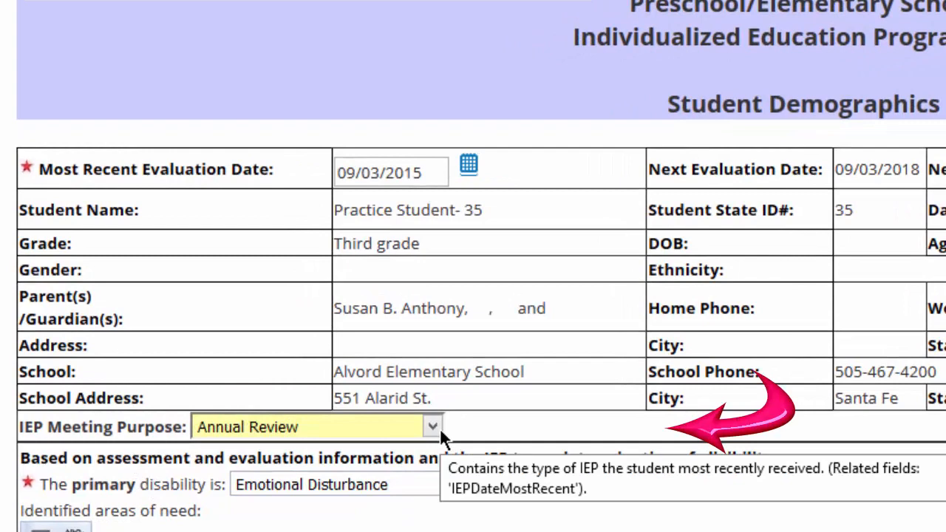
left_click(433, 428)
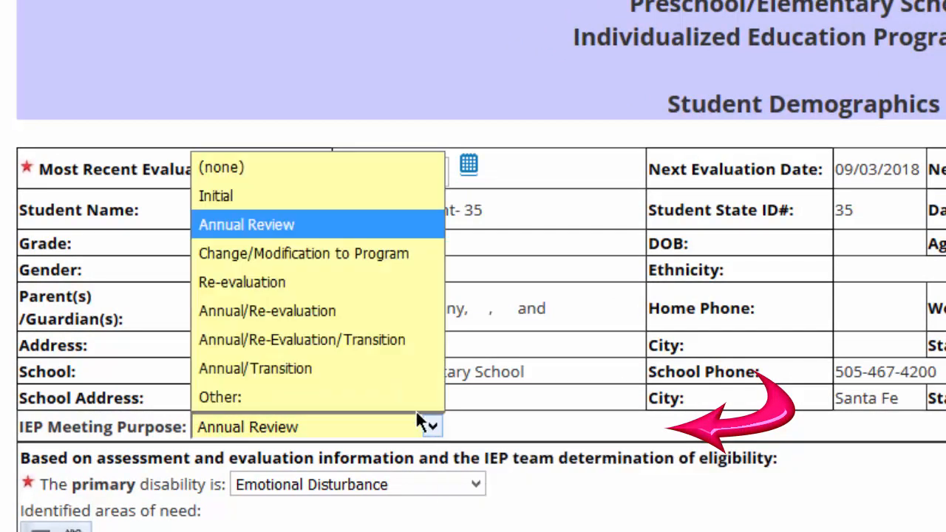
left_click(410, 397)
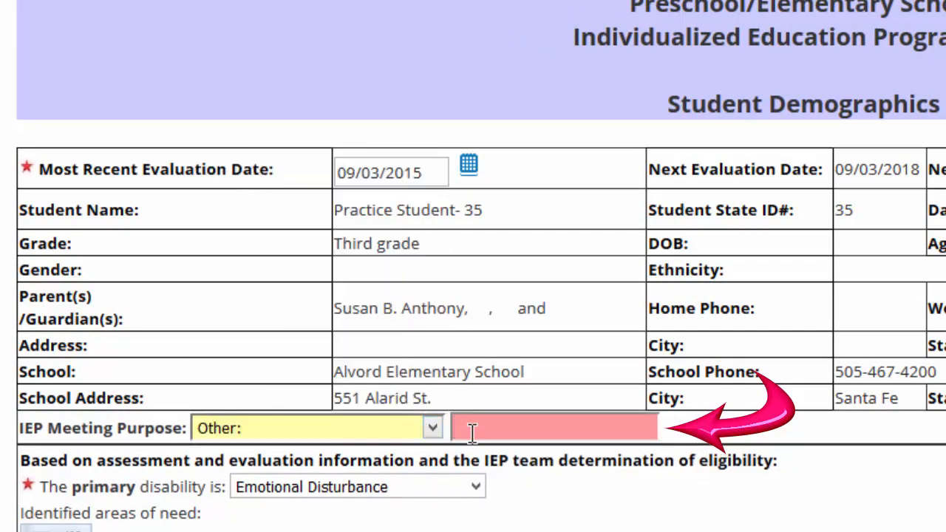
type("Revi")
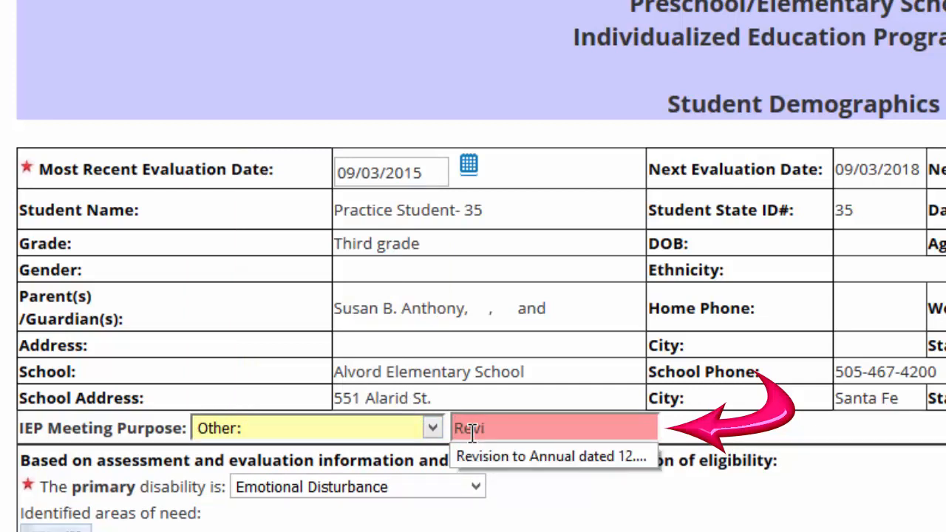
type("sion to Annu")
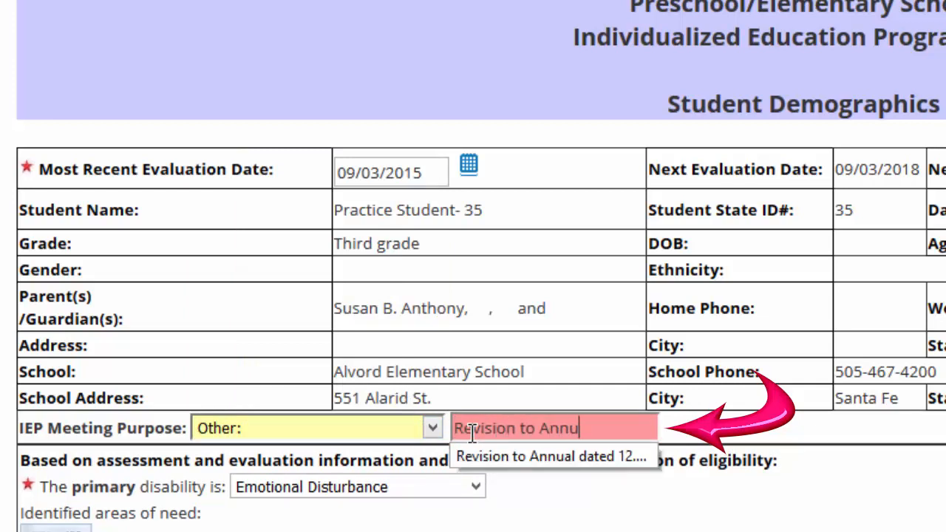
type("al dated")
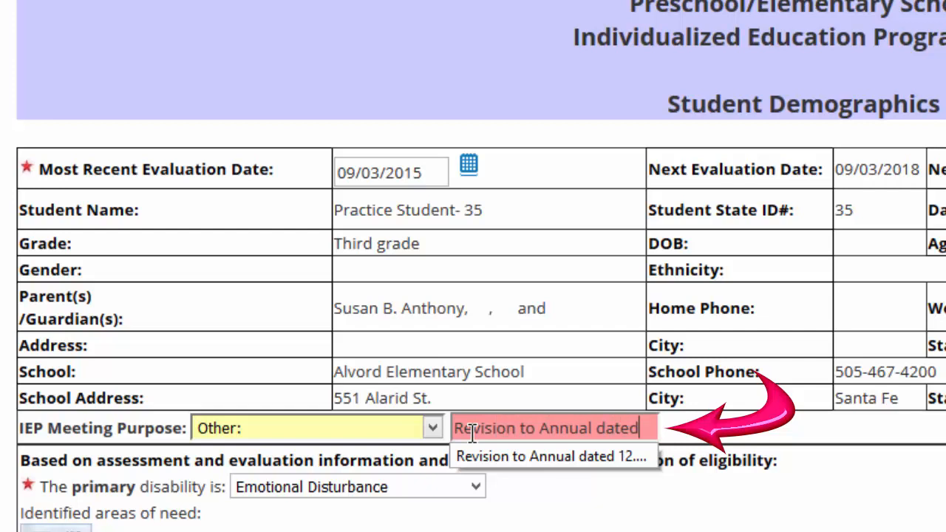
type(" 12/2")
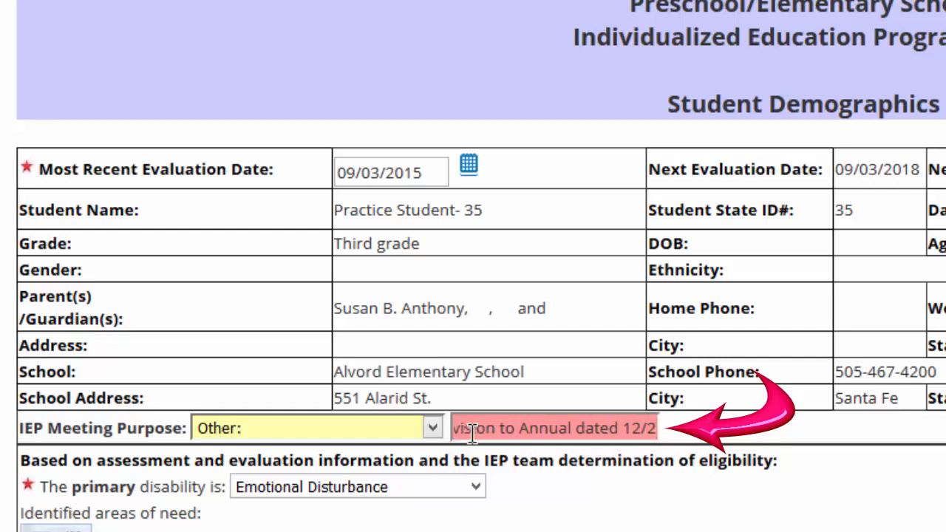
type("5/2017")
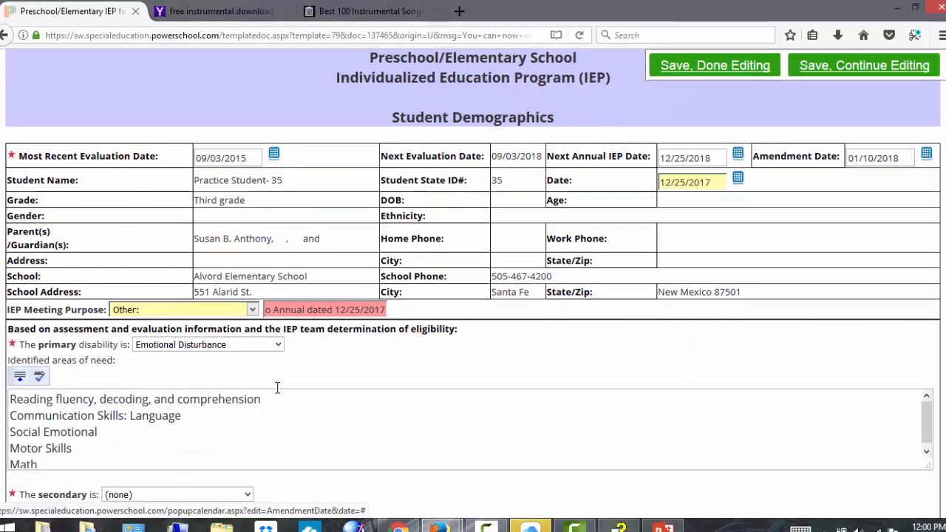
Save the Student Demographics section and finish editing it
scroll(277, 388, "down", 5)
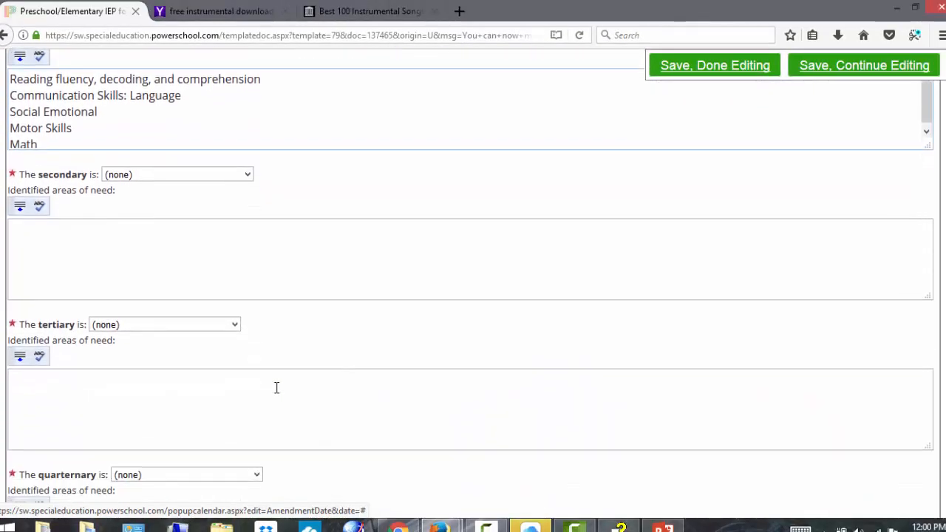
scroll(277, 388, "up", 6)
scroll(277, 389, "up", 3)
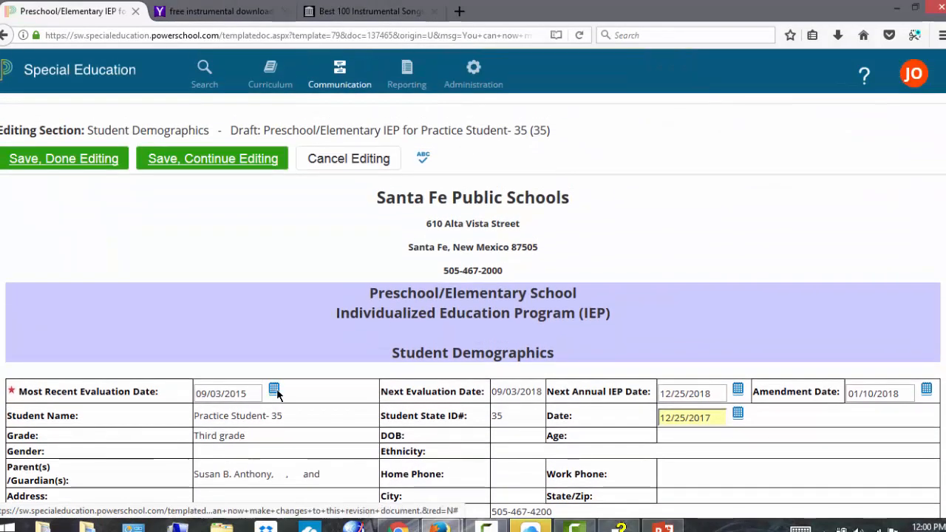
left_click(94, 162)
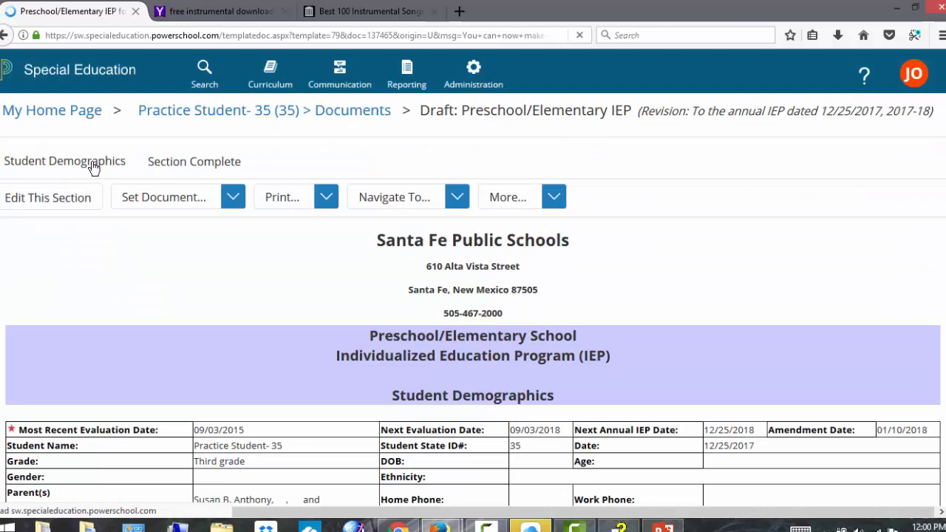
Go to the Meeting Participants section and set the student's date to 01/10/2018
mouse_move(93, 165)
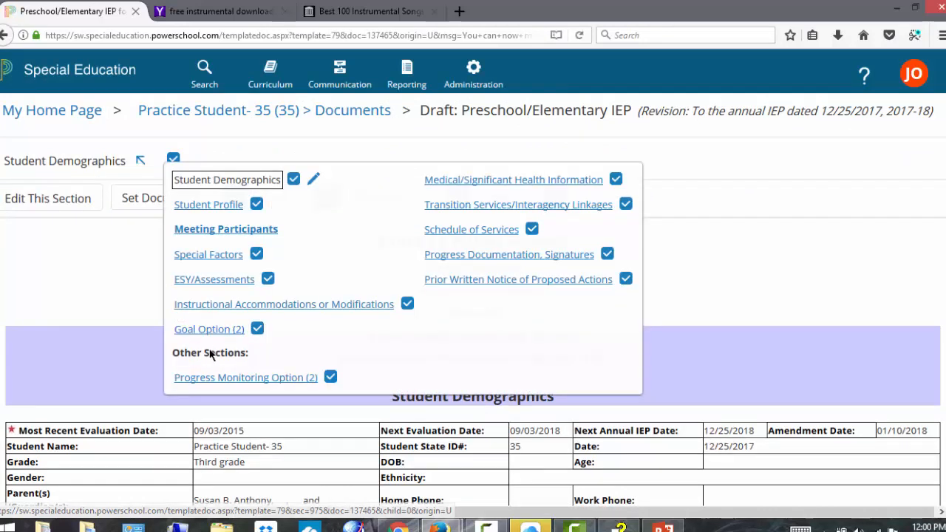
mouse_move(139, 161)
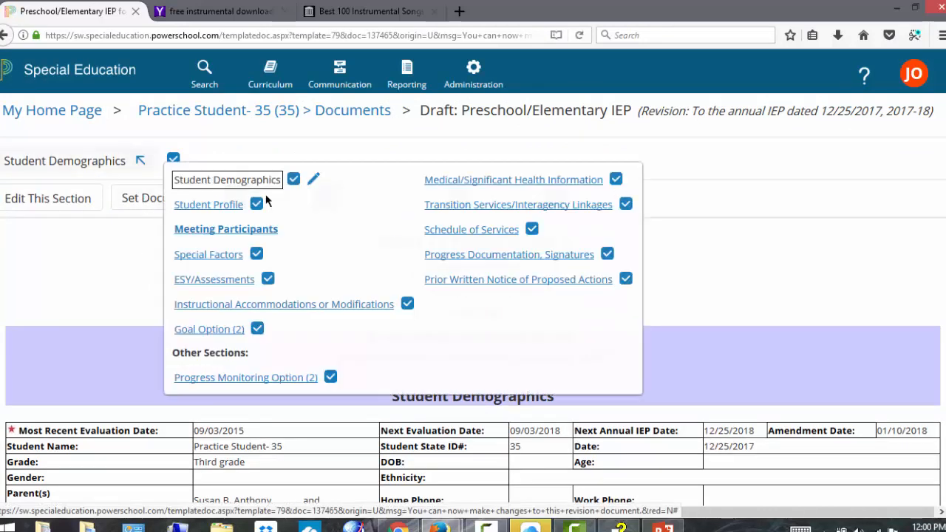
left_click(257, 236)
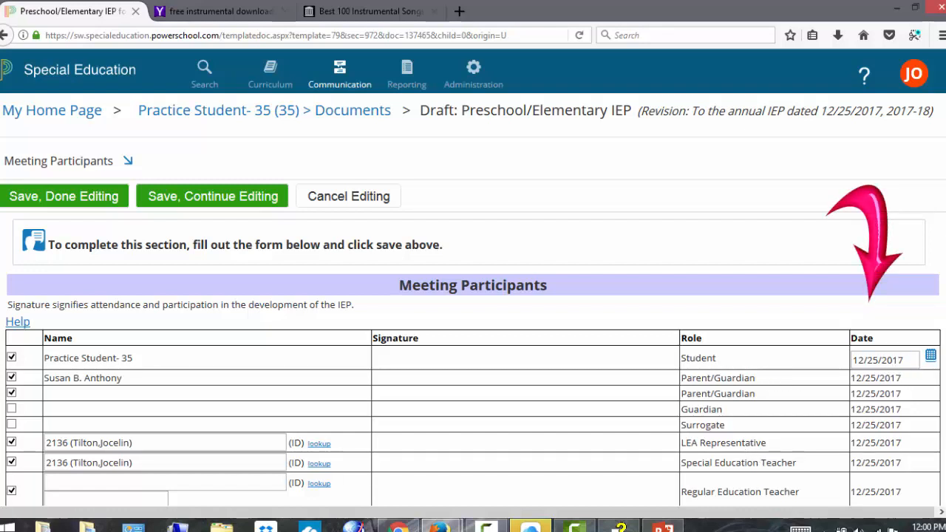
left_click(933, 360)
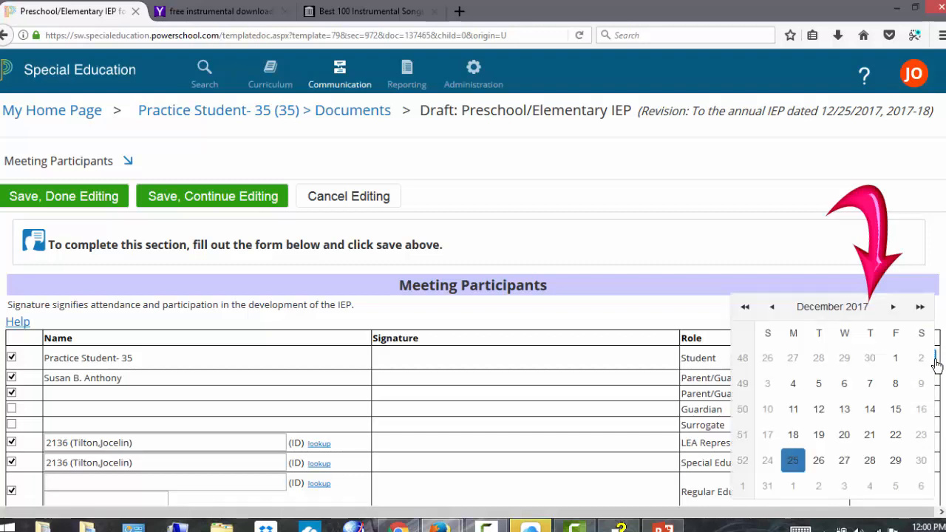
left_click(893, 307)
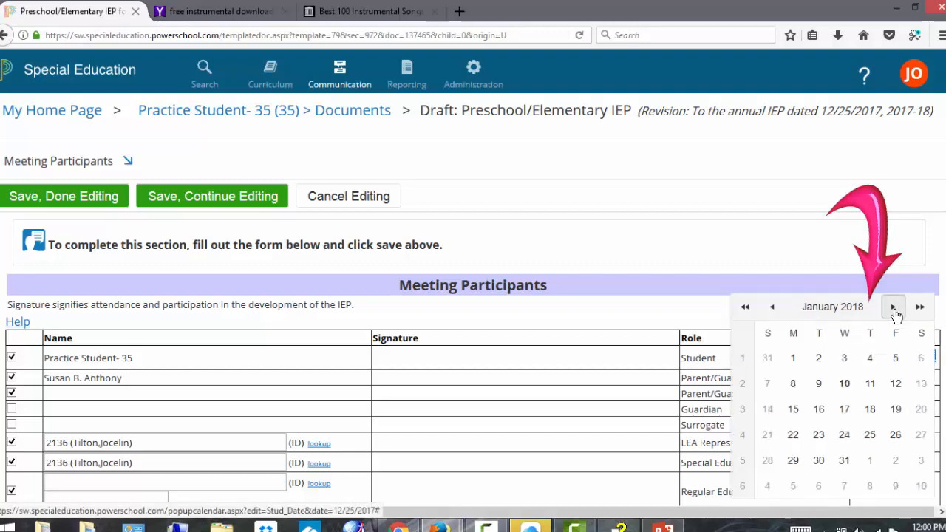
left_click(844, 384)
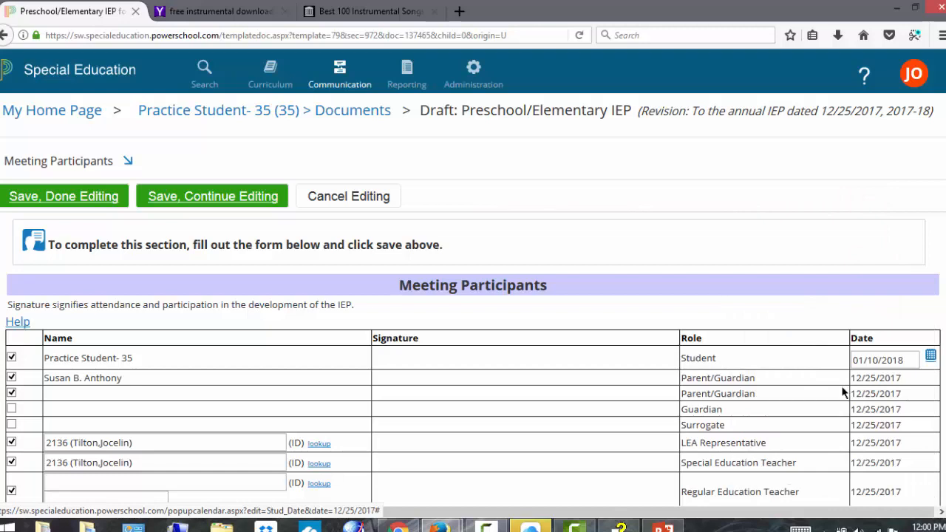
Look up and include a different staff member as the Special Education Teacher, and exclude the Regular Education Teacher row
scroll(134, 410, "down", 3)
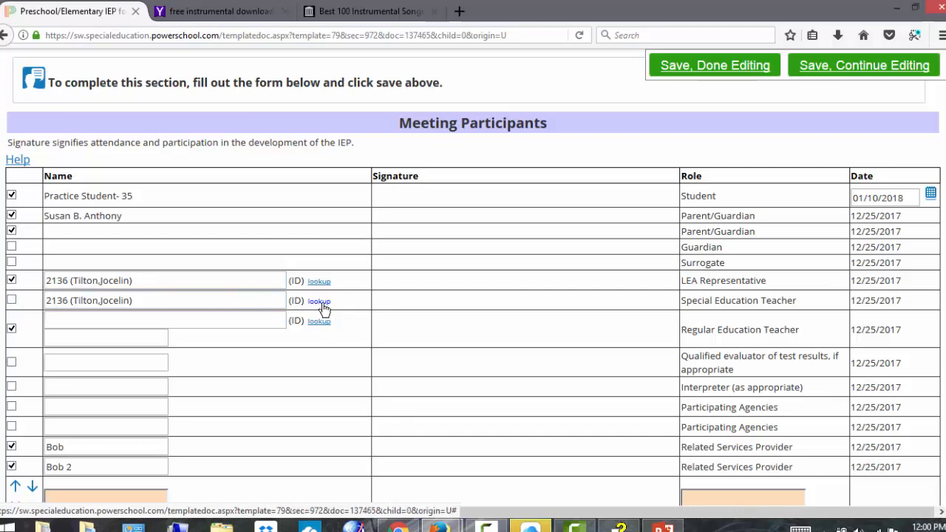
left_click(319, 302)
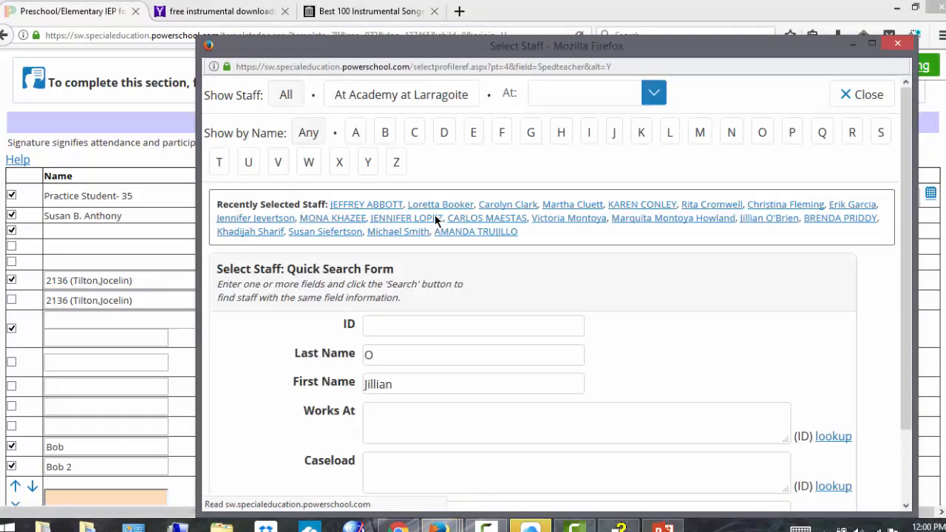
scroll(795, 473, "down", 1)
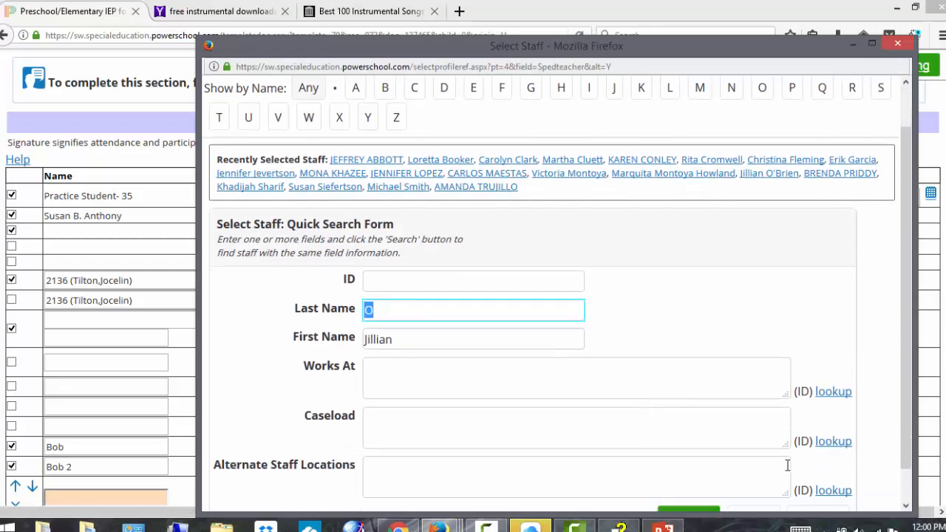
scroll(788, 465, "down", 1)
left_click(682, 482)
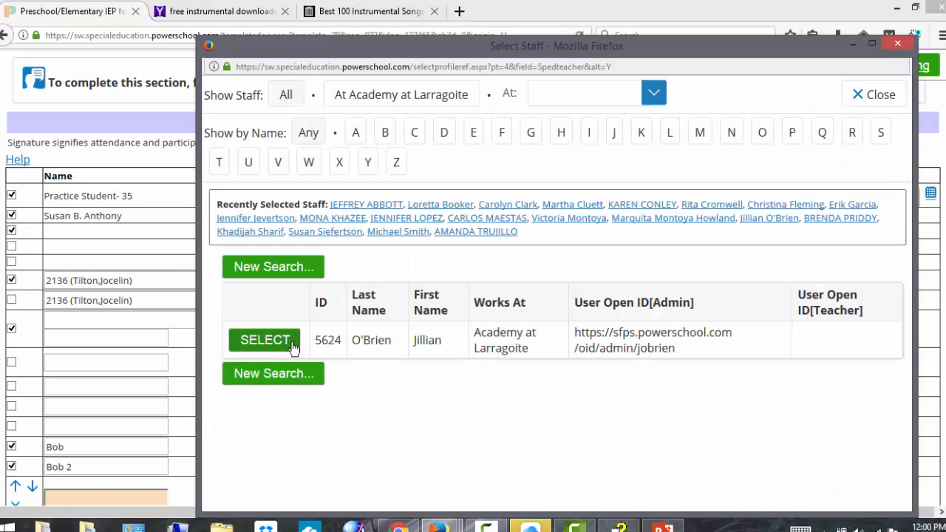
left_click(293, 346)
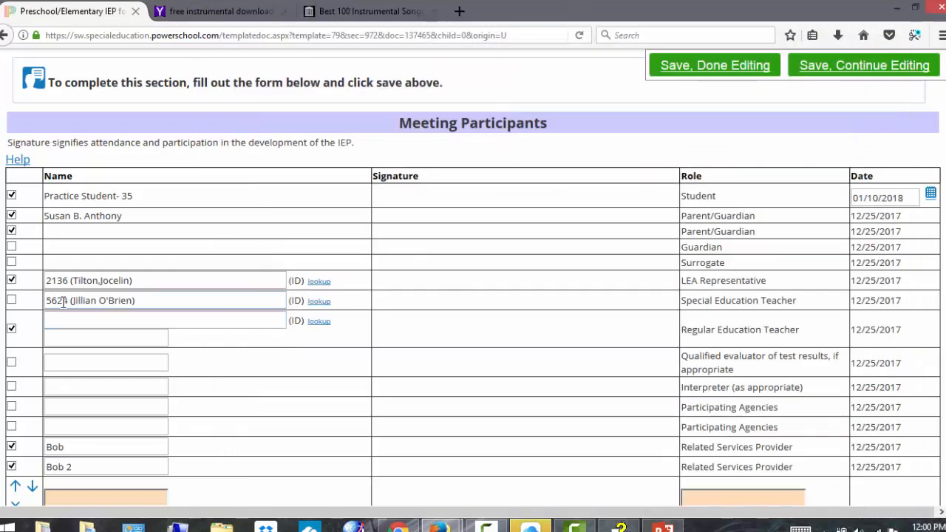
left_click(11, 300)
left_click(11, 328)
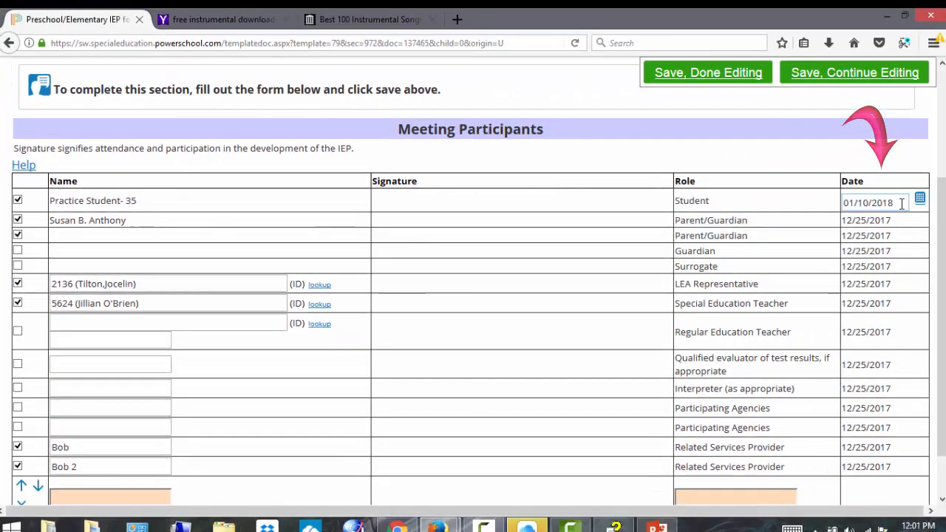
Save the Meeting Participants section, finish editing it, and open the Prior Written Notice of Proposed Actions section for editing
left_click(711, 80)
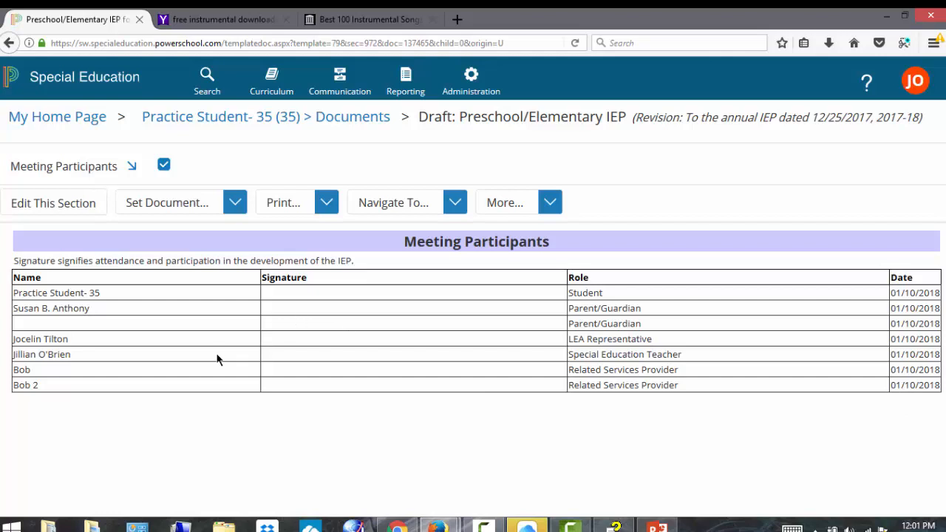
left_click(132, 167)
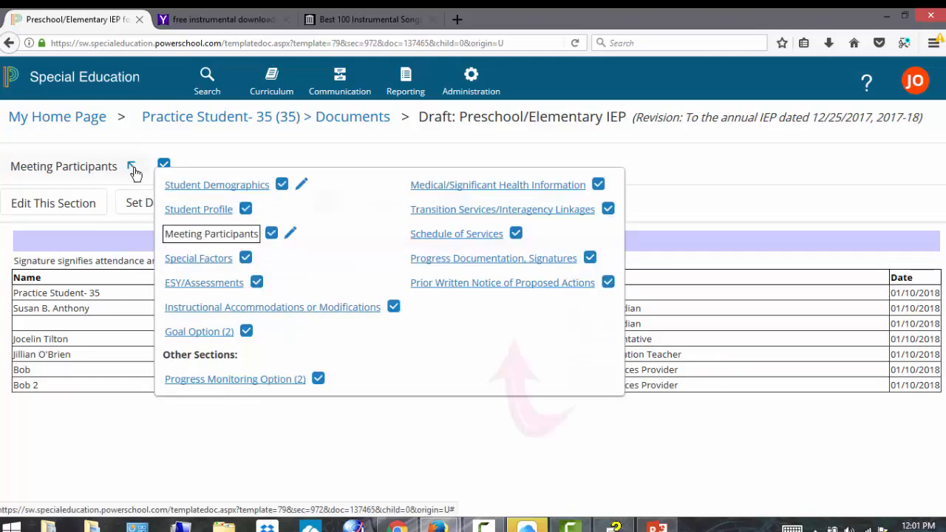
left_click(468, 287)
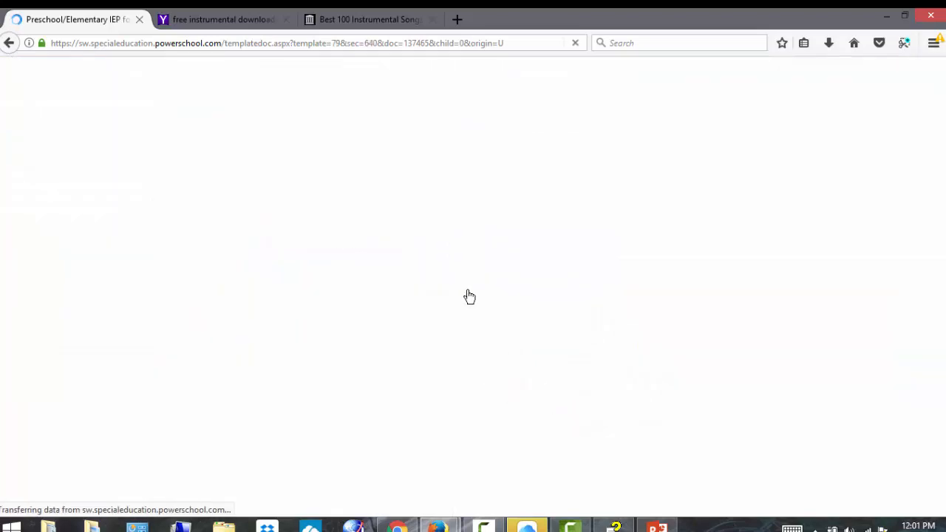
scroll(235, 309, "down", 5)
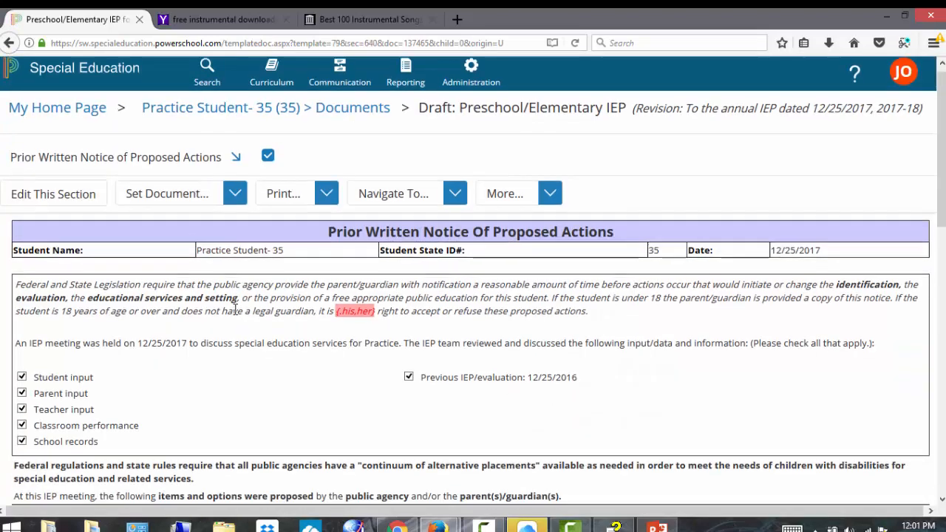
scroll(235, 309, "up", 5)
left_click(66, 210)
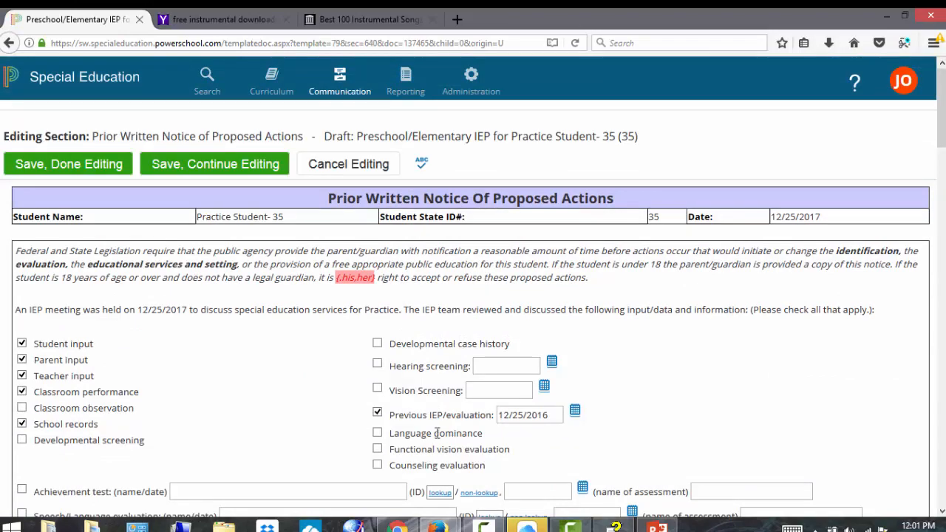
Enter "A revision was held on 1/10/2018 to address increasing social work hours on the schedule of services page" as the blank last row's proposed item
scroll(343, 412, "down", 2)
scroll(344, 412, "down", 5)
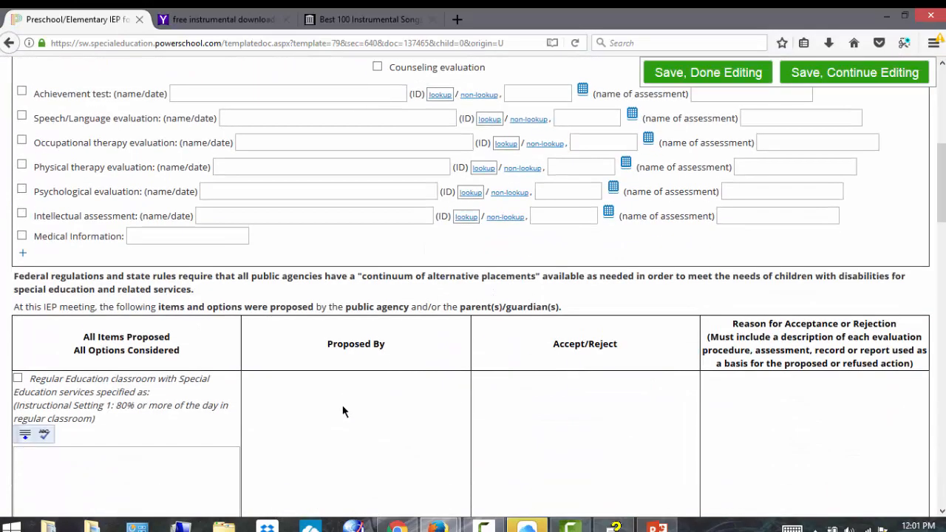
scroll(343, 412, "down", 20)
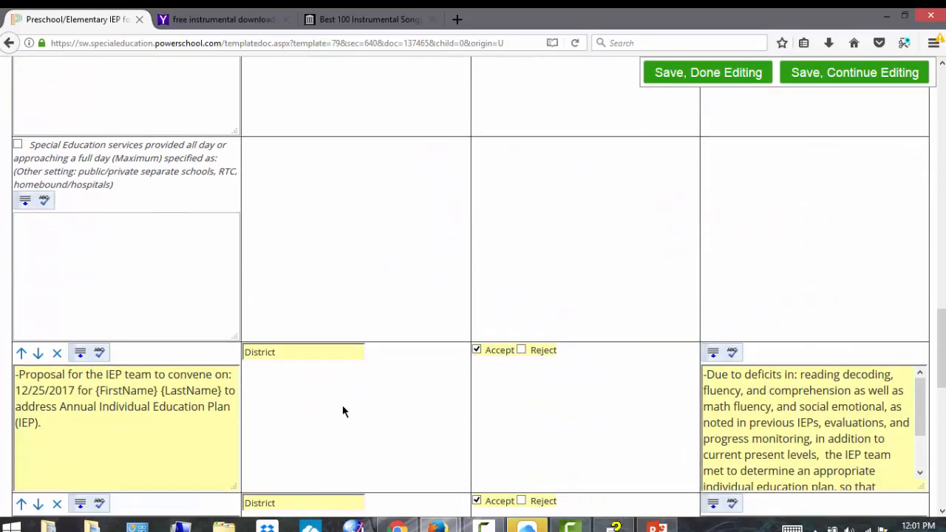
scroll(342, 412, "down", 5)
left_click(92, 381)
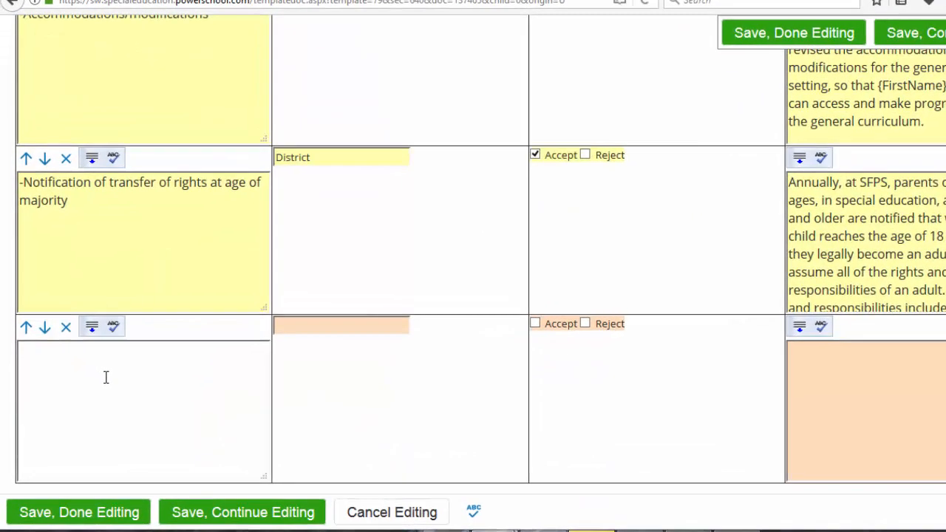
type("A revisoin")
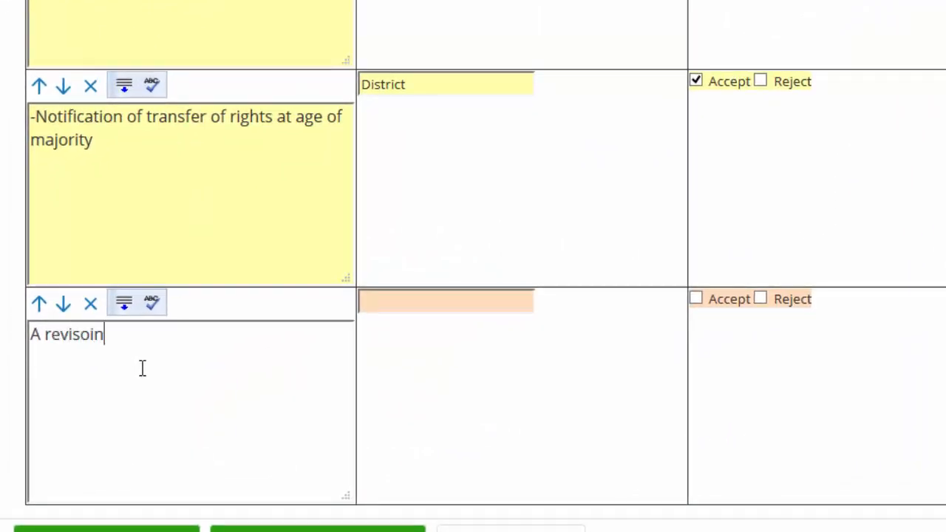
key("BackSpace")
key("BackSpace")
key("BackSpace")
type("ion was held on ")
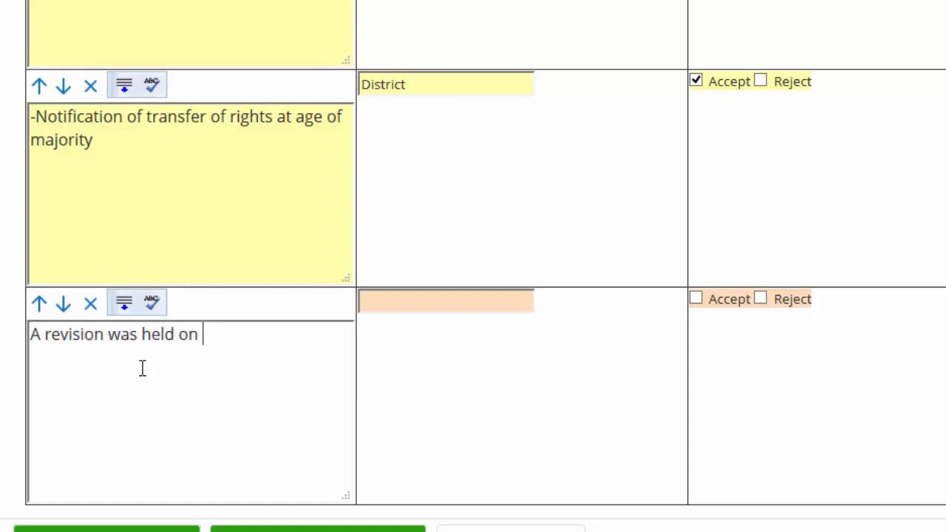
type("1/10/2018")
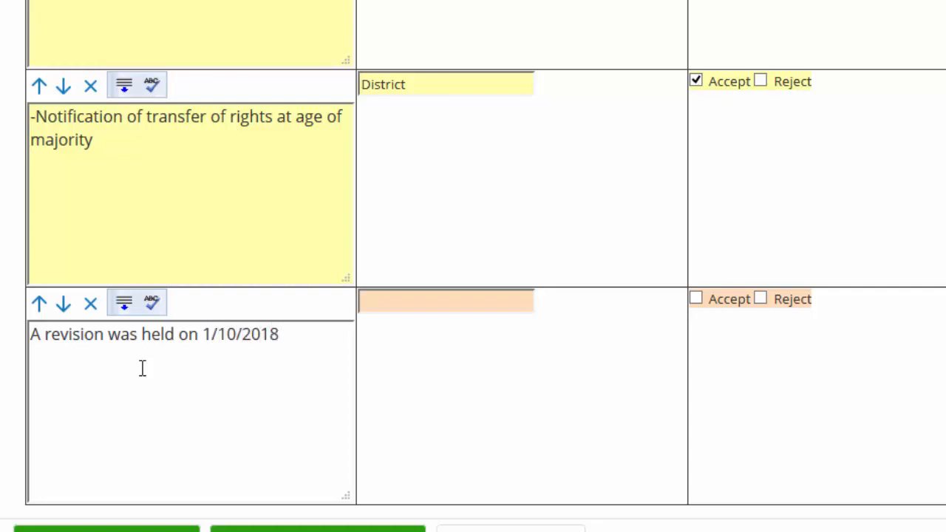
type(" to address i")
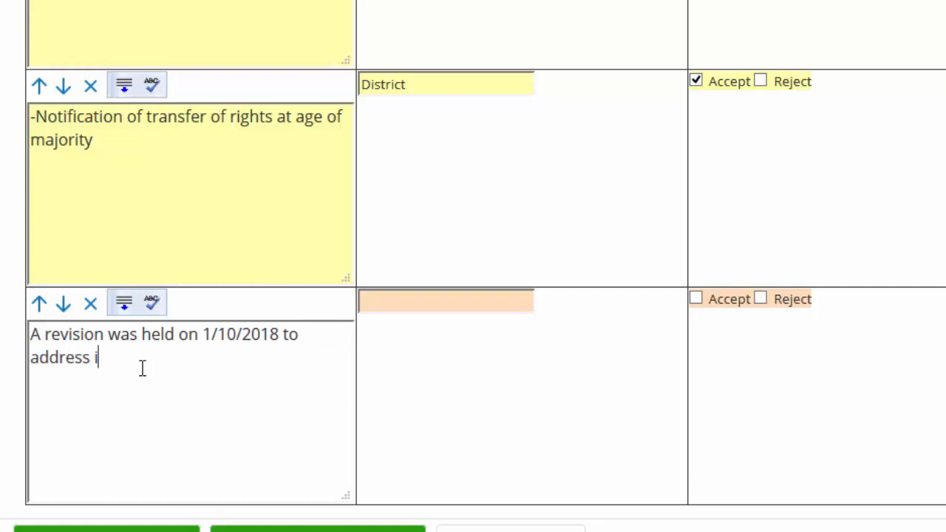
type("ncreasing social work ")
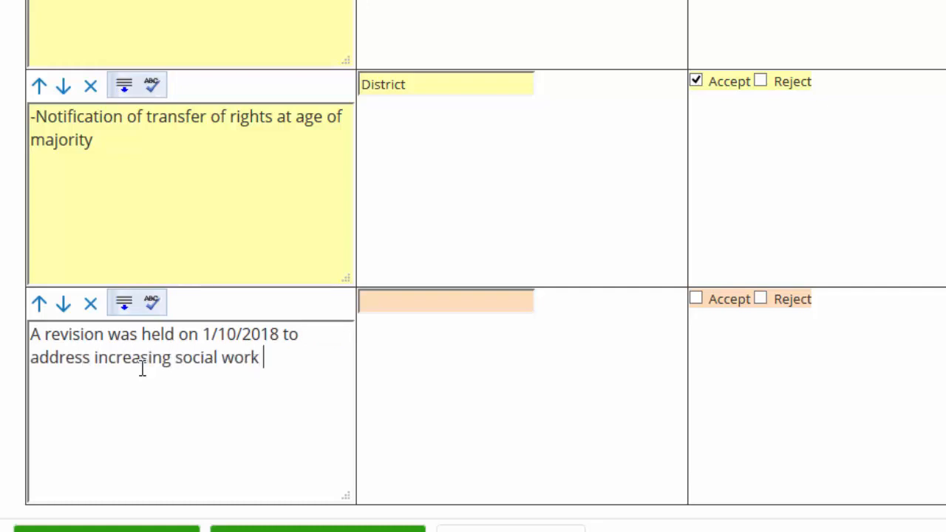
type("hours on the ")
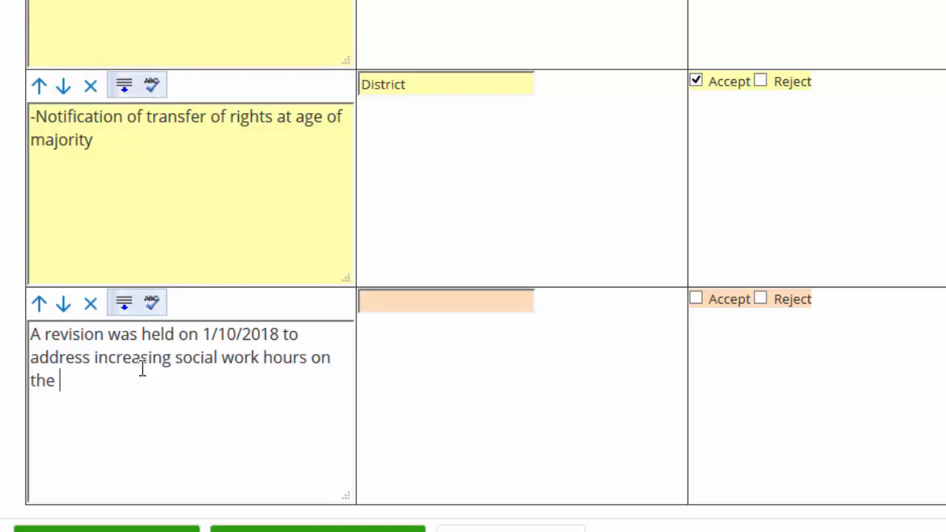
type("schedule of ")
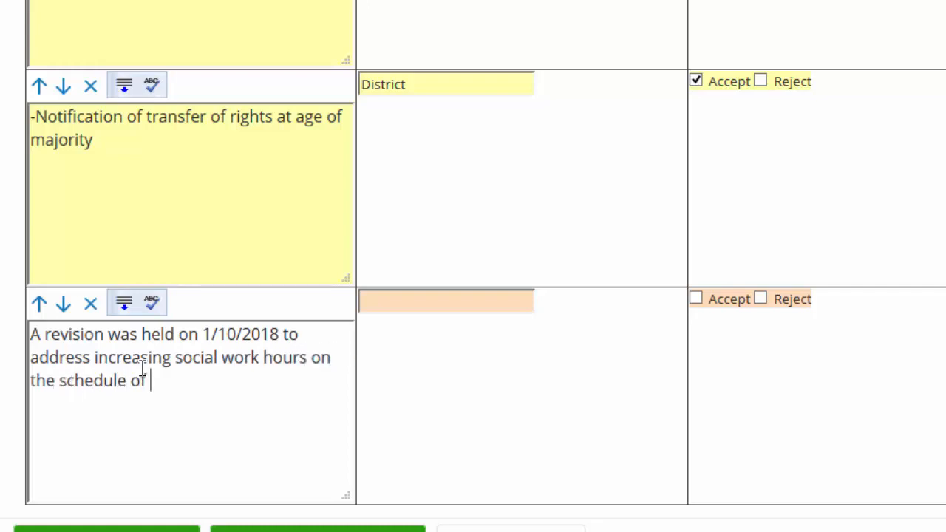
type("services page")
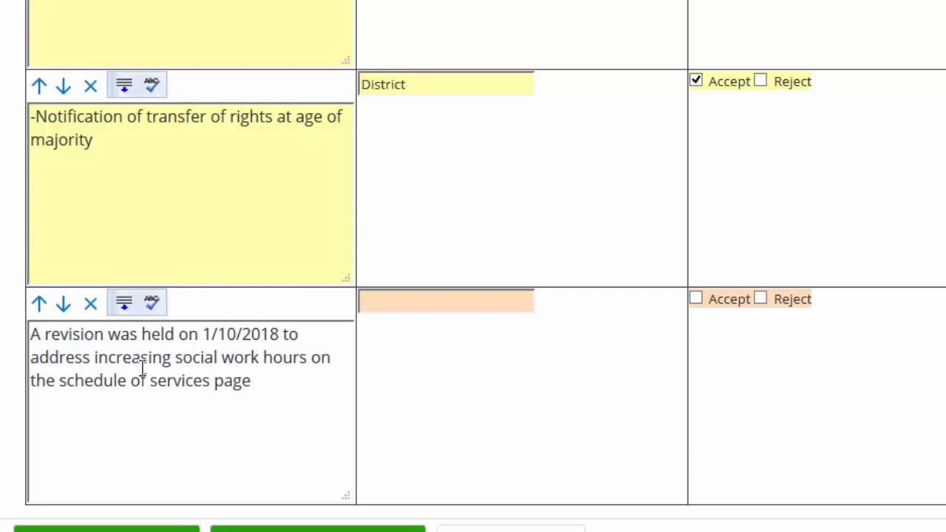
Mark the new row as proposed by "District" and accepted, and end its proposed item text with a period
left_click(515, 302)
type("Dist")
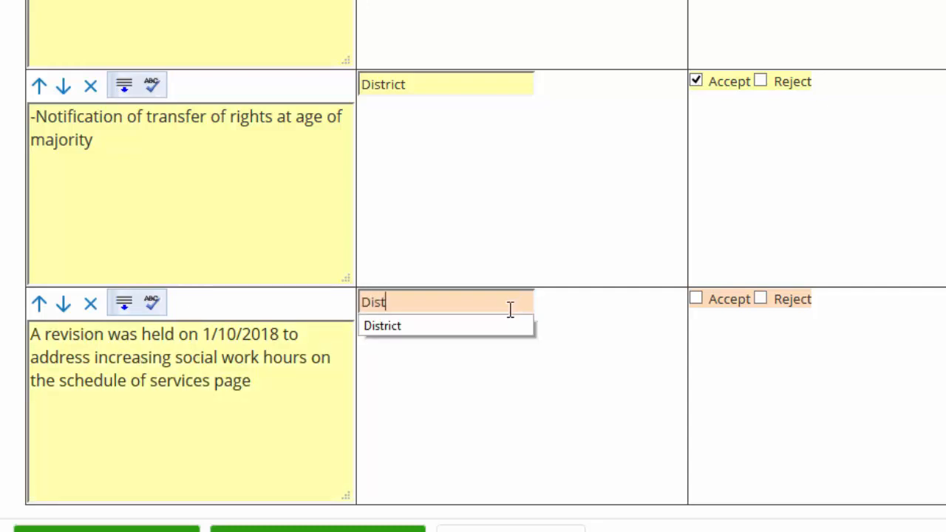
left_click(497, 327)
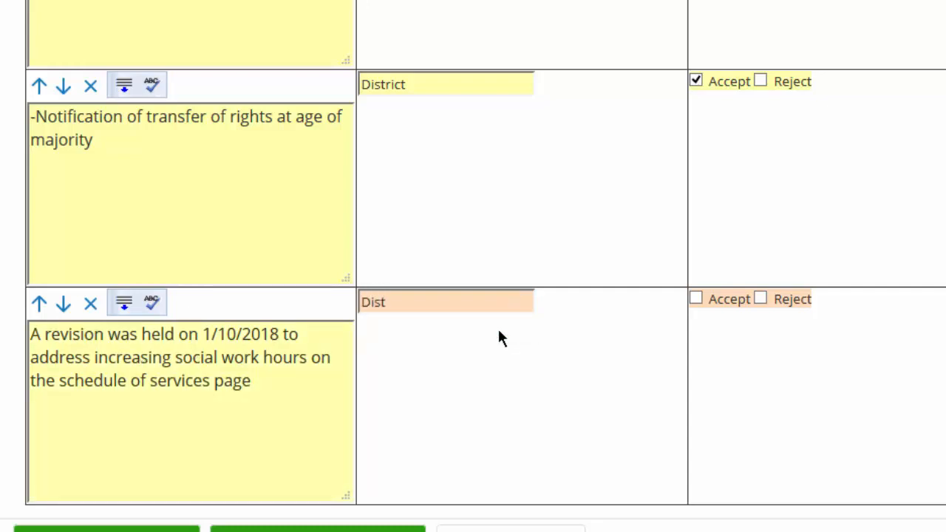
left_click(696, 299)
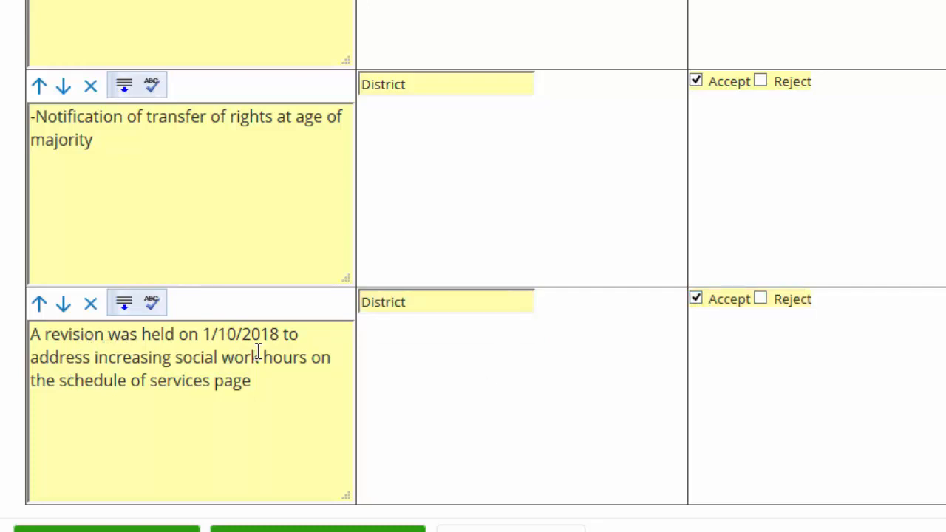
left_click(249, 392)
type(".")
key("BackSpace")
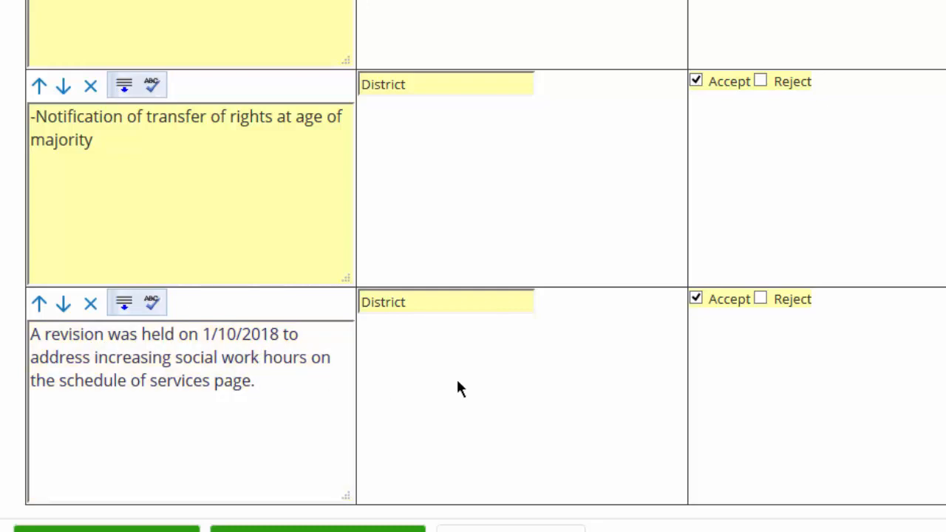
Begin the new row's reason with "Due to deficits as noted in the........ the IEP team met and held a revision to address the"
left_click(841, 374)
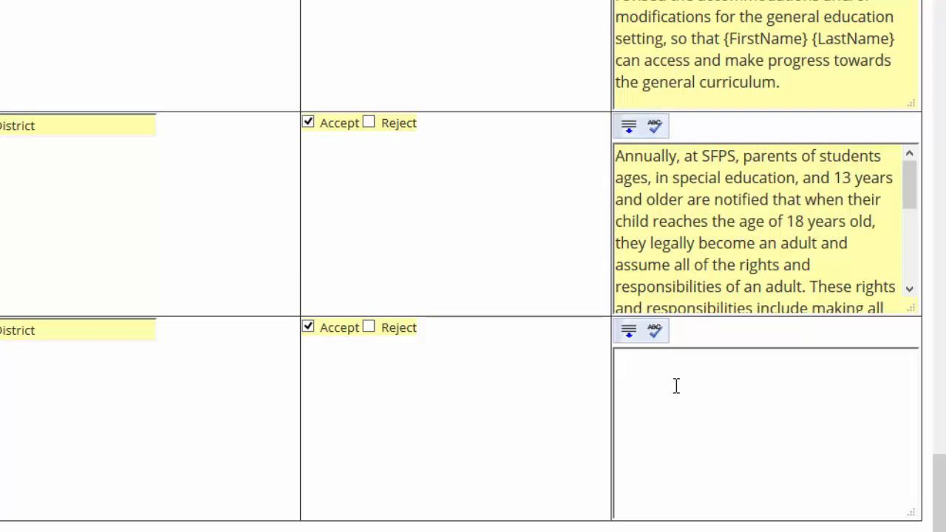
type("Due to de")
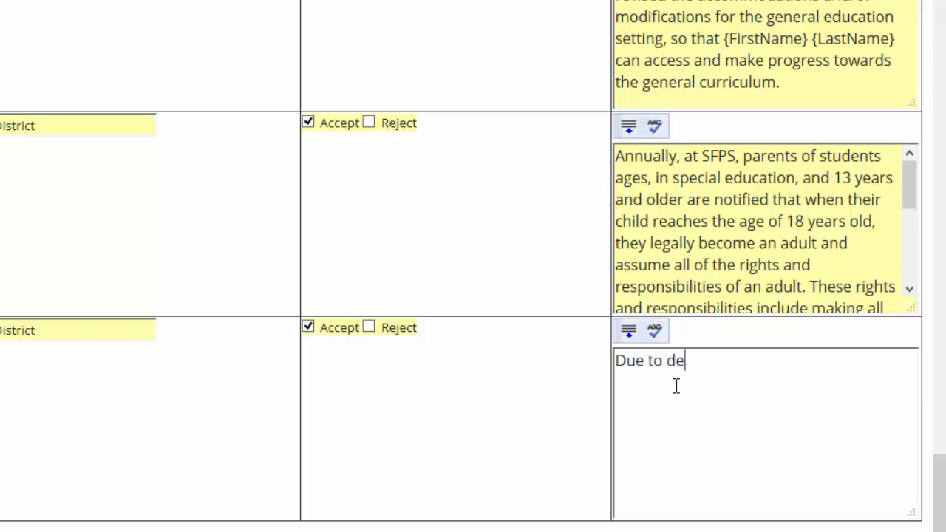
type("ficits as noted in the")
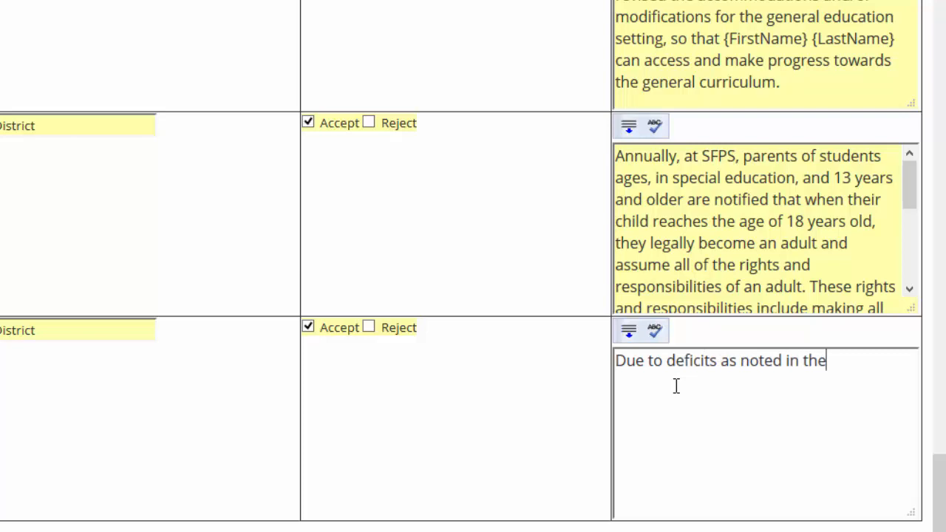
type("........")
type("the I")
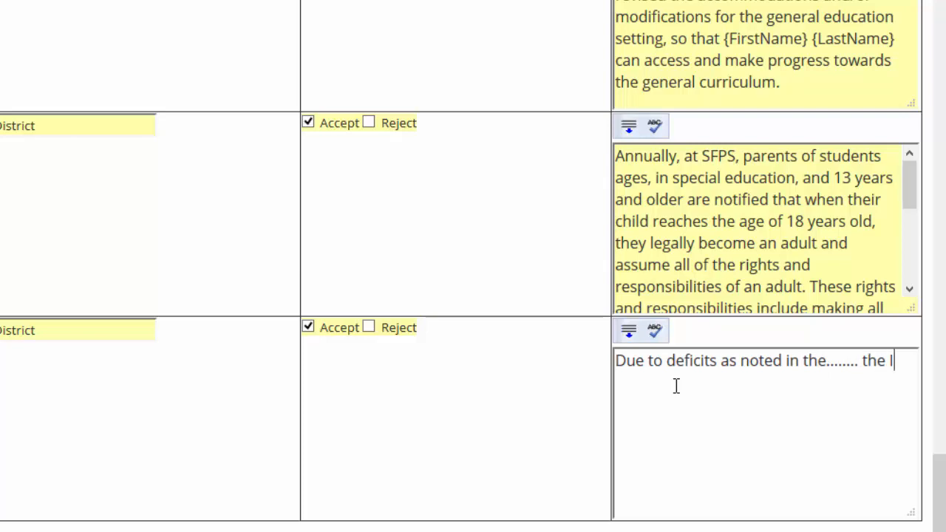
type("EP team met an")
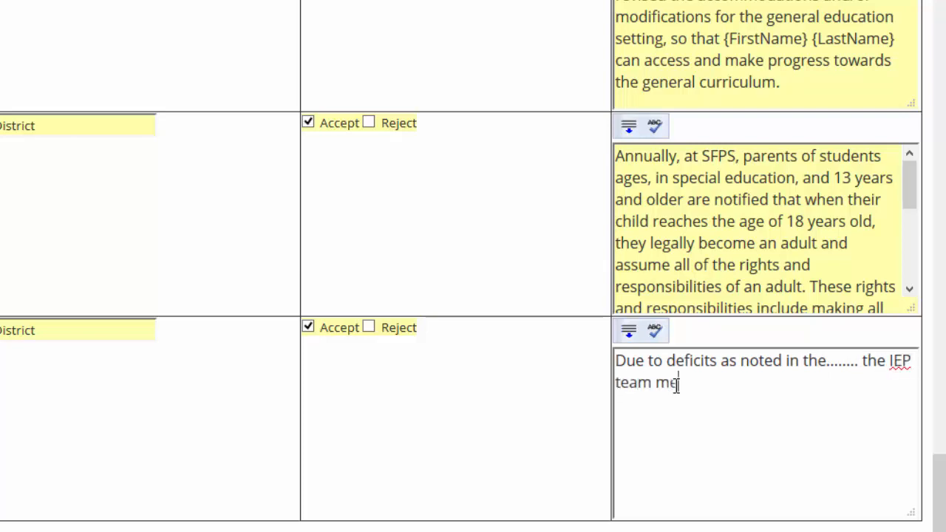
type("d held a")
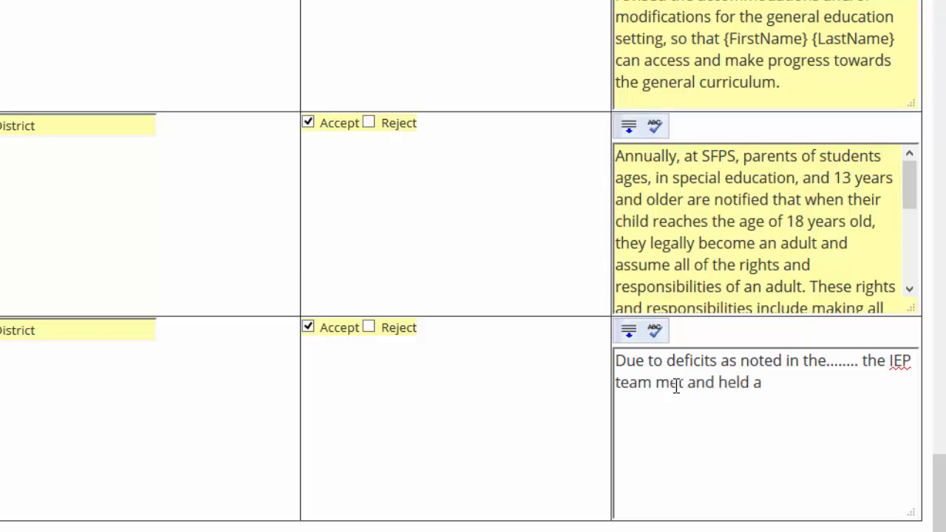
type(" revision to")
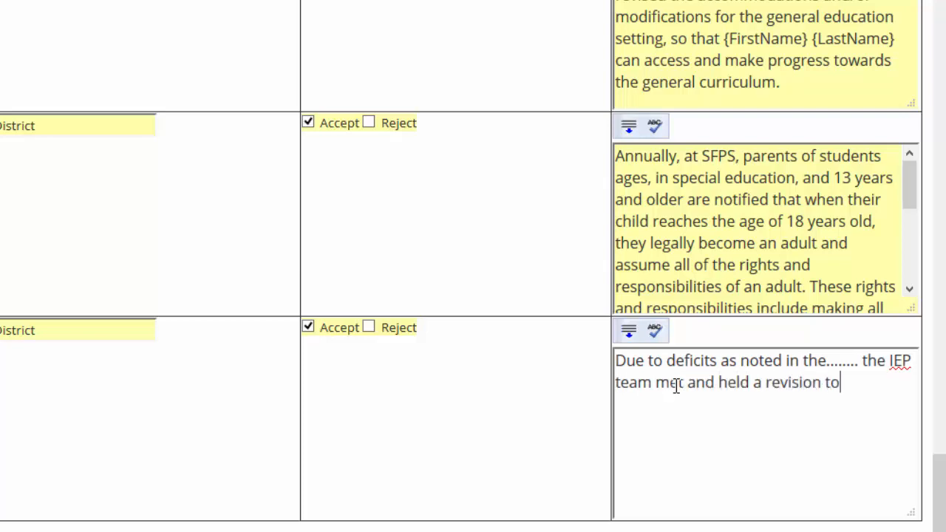
type(" address the")
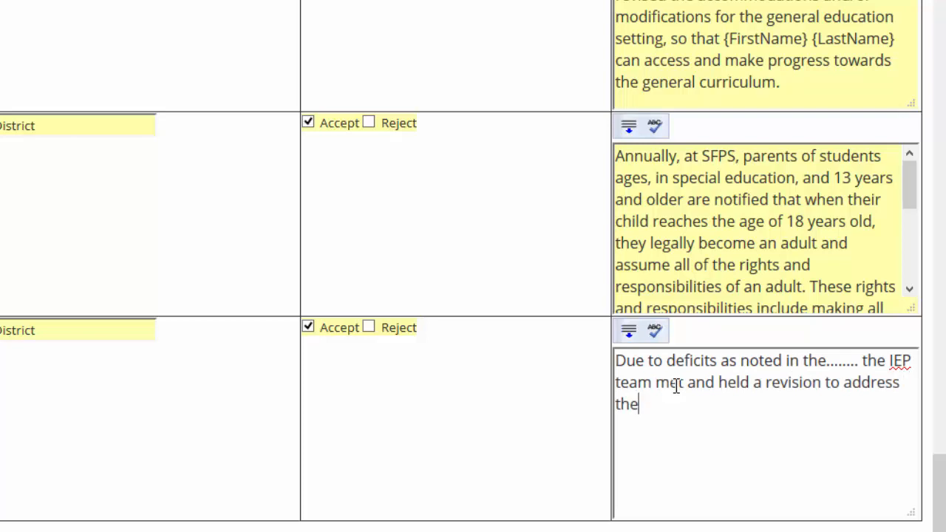
Continue the new row's reason with "increase of social work hours from 30 minutes per week to"
type(" increase of social work hour")
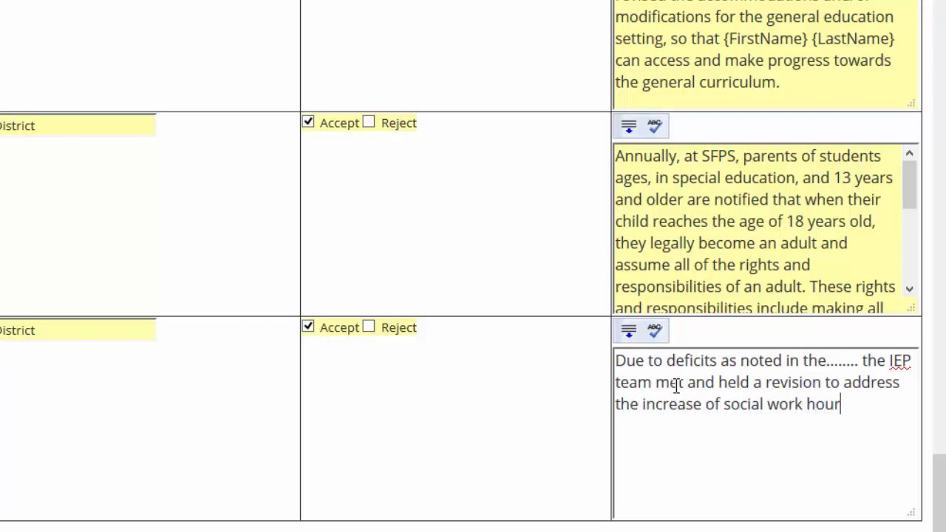
type("s from 30 ho")
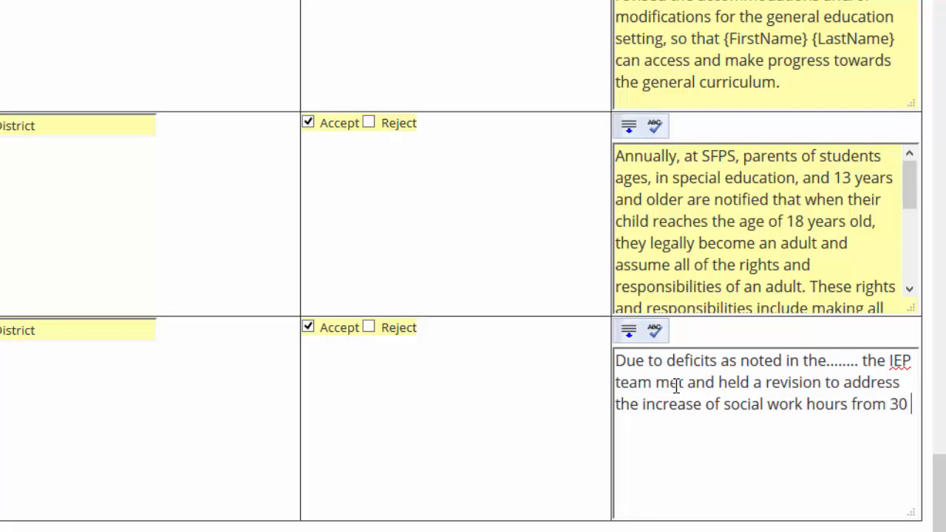
key("BackSpace")
key("BackSpace")
type("minutes per week to")
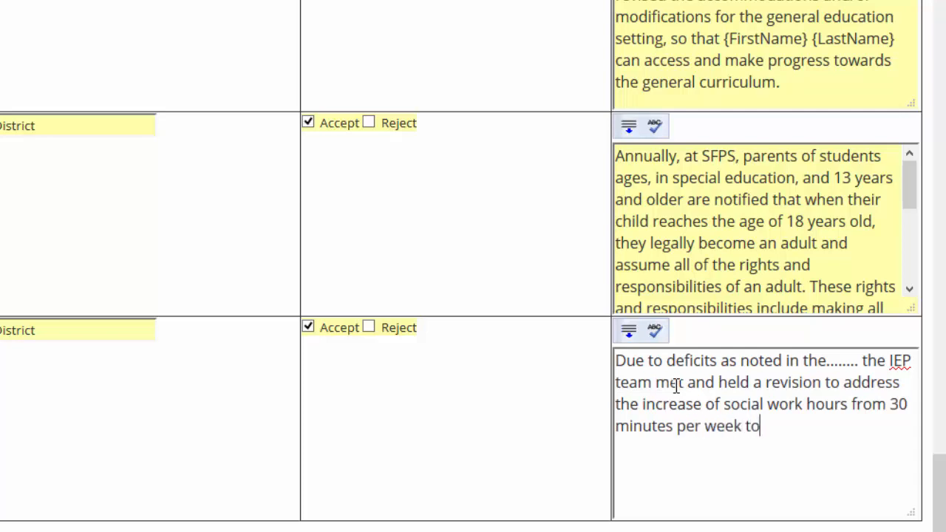
Finish the reason with "45 minutes per week to address increased social emotional needs." and save the section while continuing to edit
type(" 45 minut")
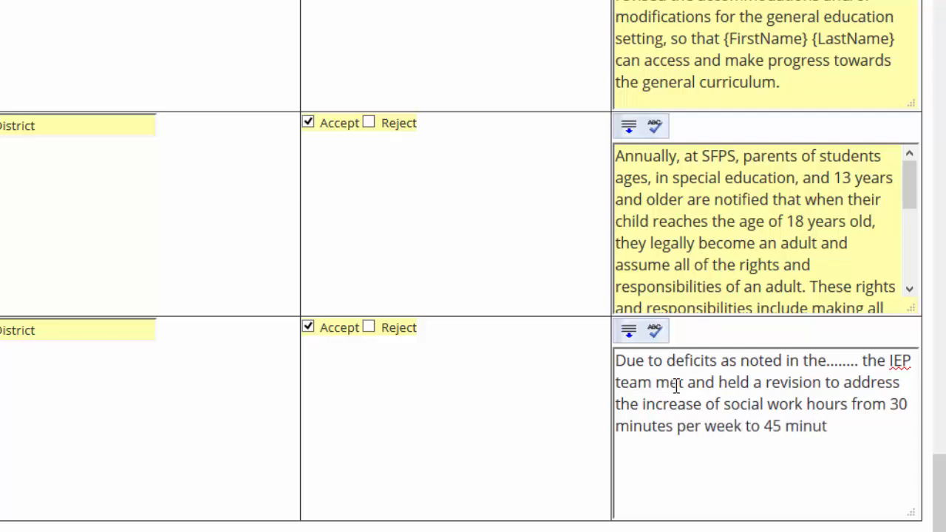
type("es per week to add")
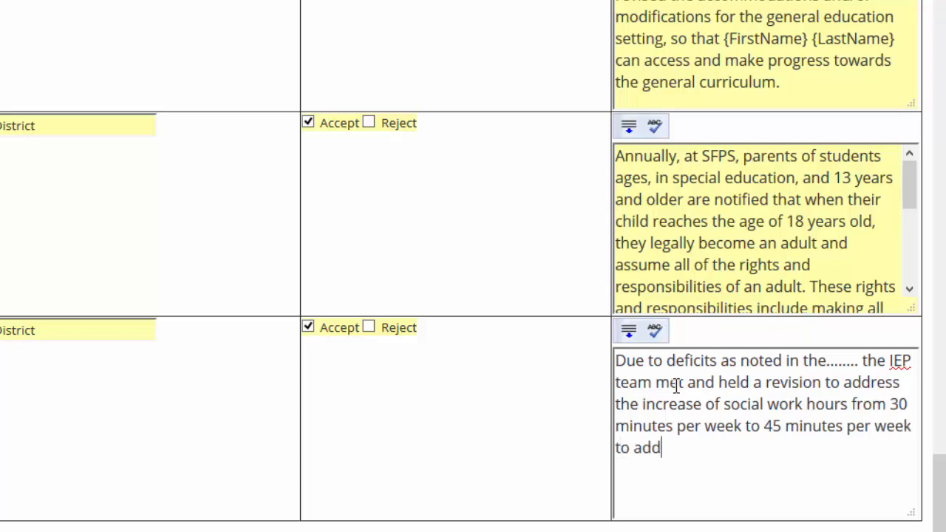
type("ress incr")
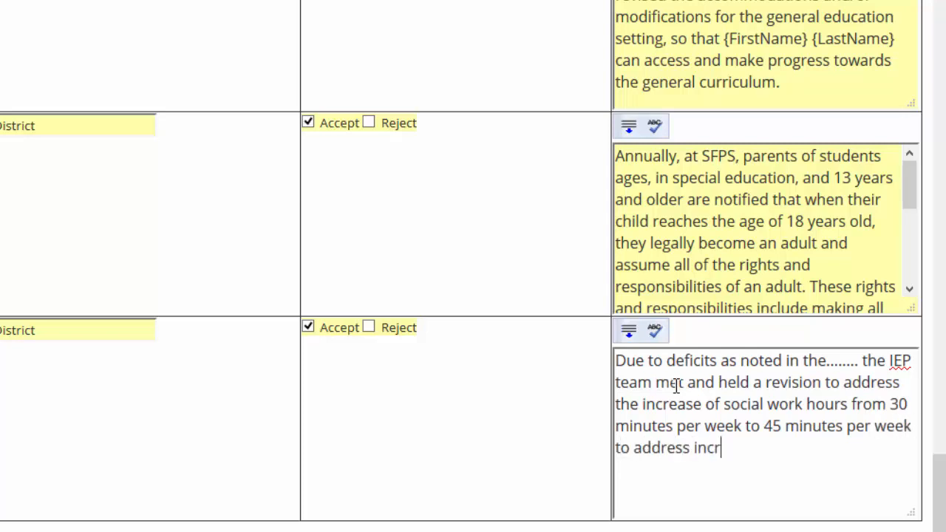
type("eased social emotion")
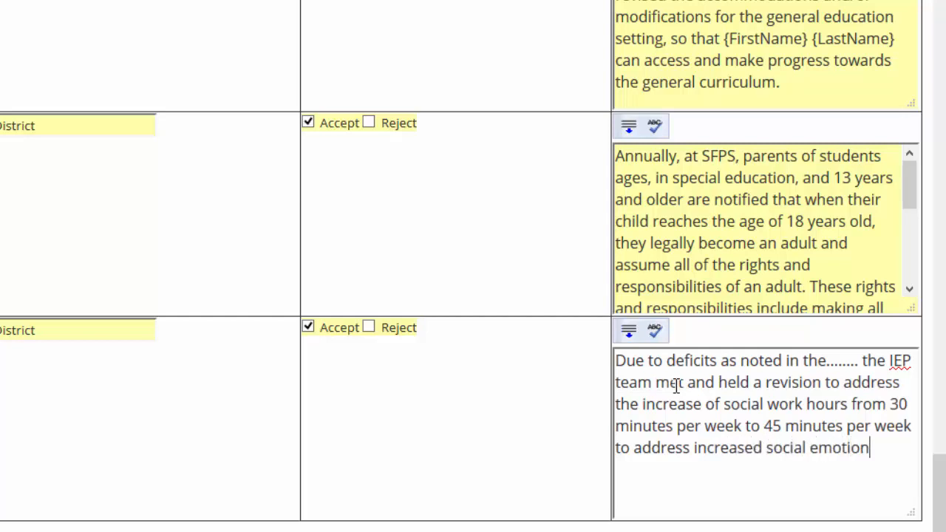
type("al needs.")
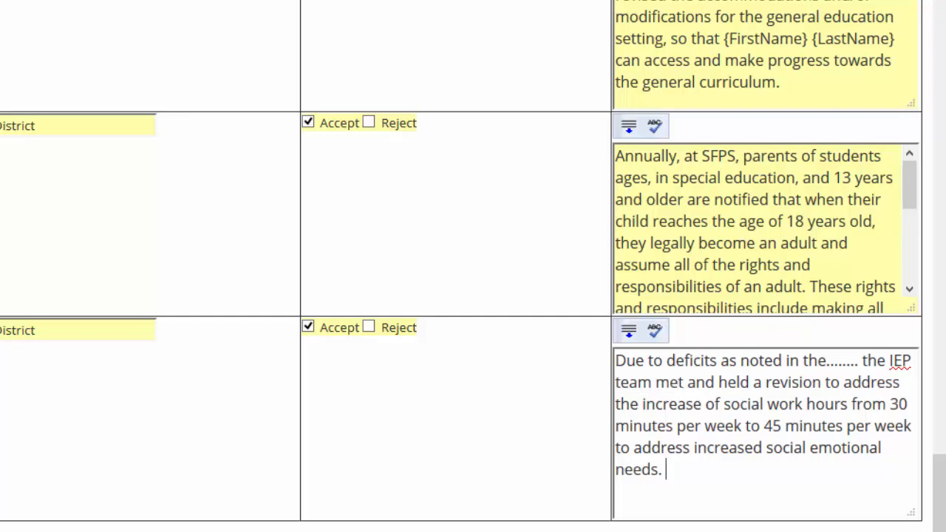
left_click(811, 2)
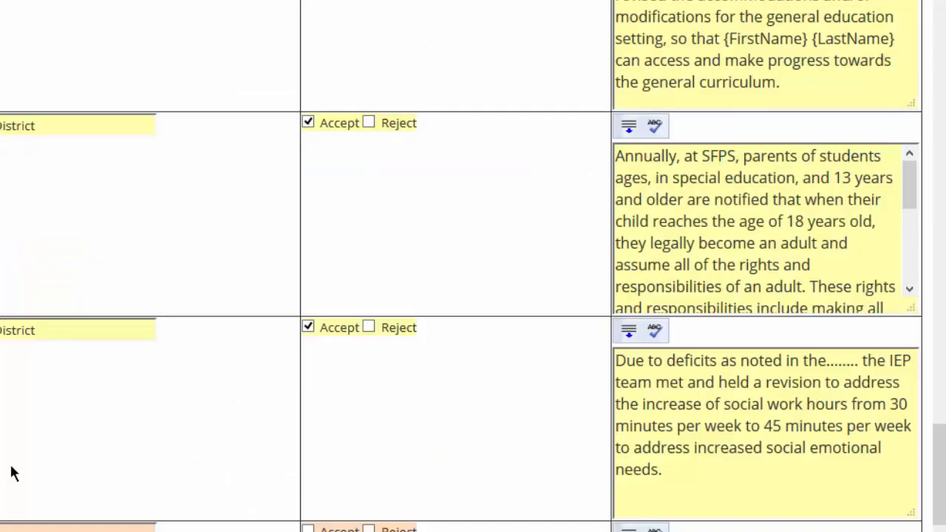
Enter "Parent participated via phone" as the blank last row's proposed item, correcting the misspelled word
scroll(10, 473, "down", 3)
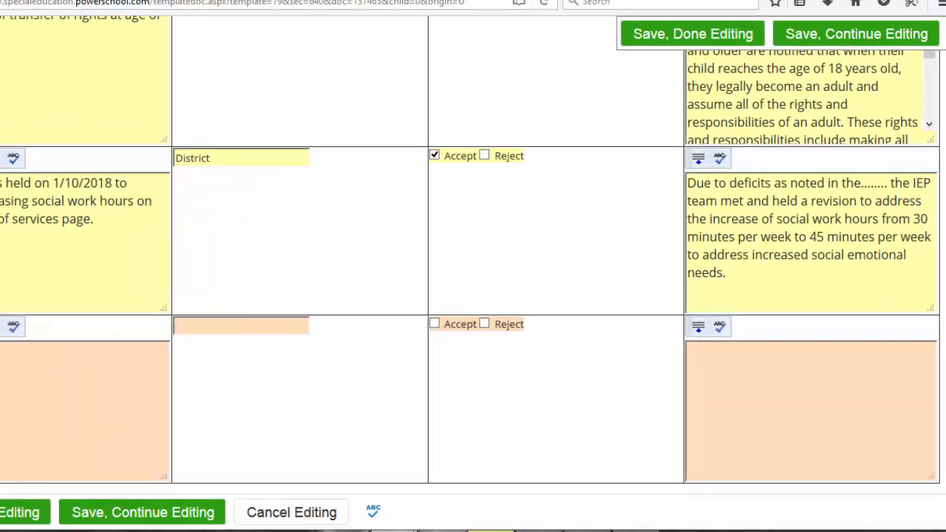
left_click(19, 379)
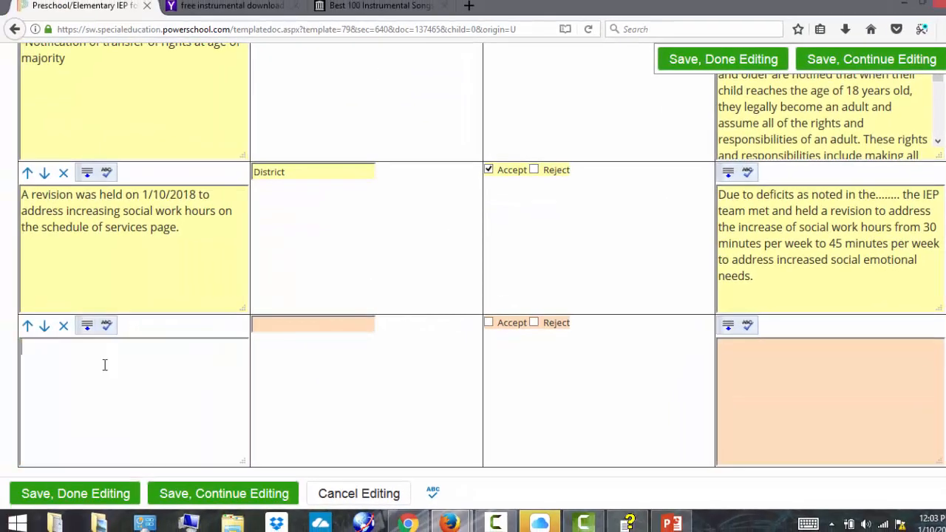
type("Paren")
type("t particiapted via phone")
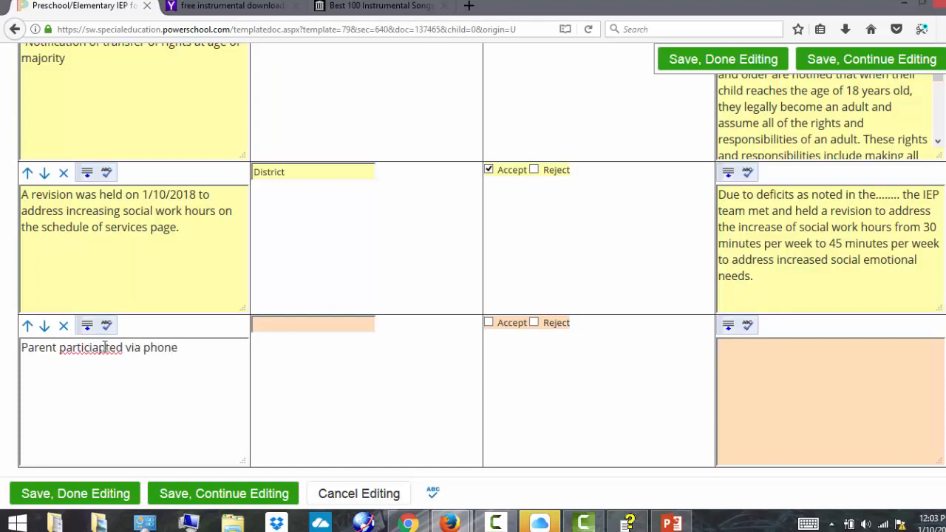
right_click(107, 346)
left_click(180, 148)
left_click(290, 317)
type("Distri")
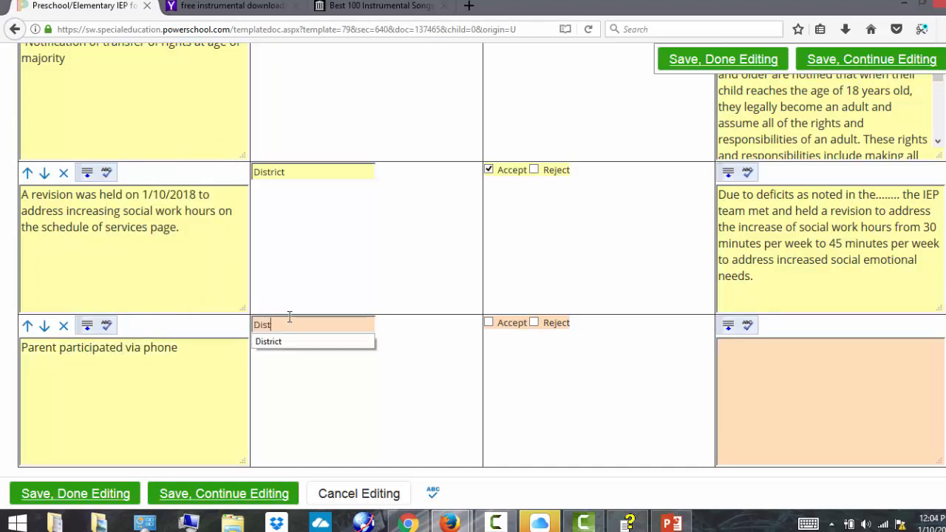
key("BackSpace")
key("BackSpace")
key("BackSpace")
key("BackSpace")
key("BackSpace")
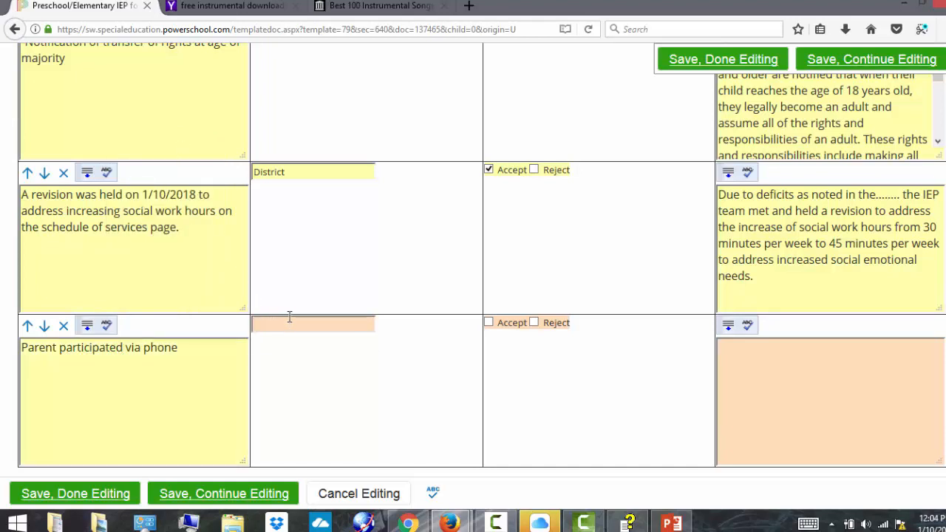
Mark the parent participation row as proposed by "Parents" and accepted
type("Parent")
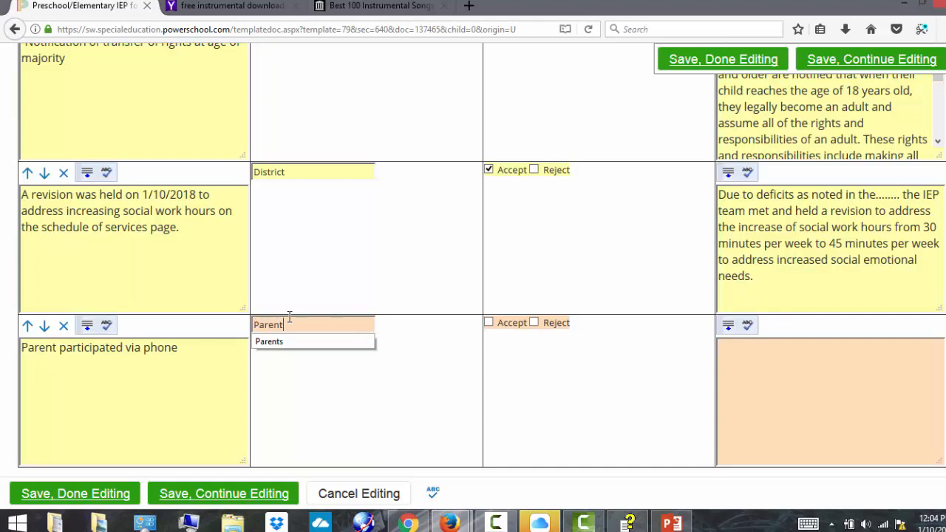
left_click(285, 342)
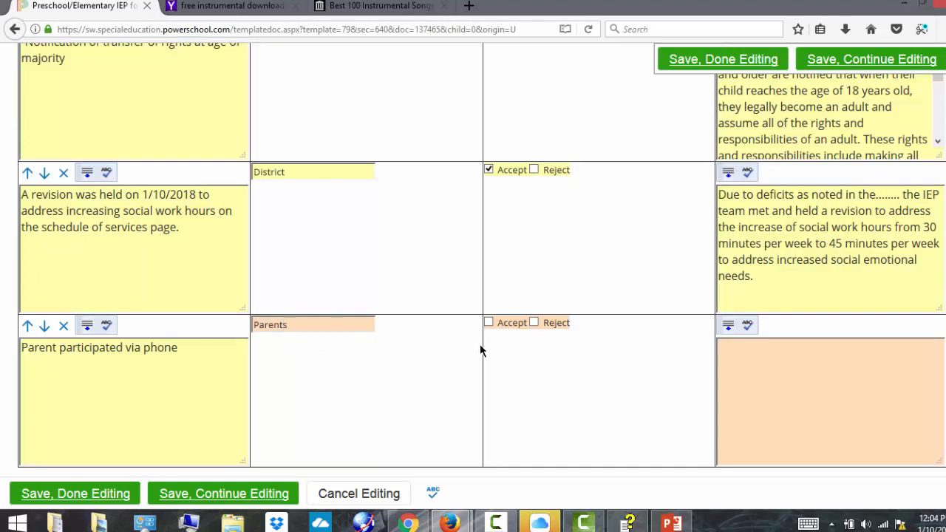
left_click(488, 323)
Enter the row's reason "Parents requested to participate via phone, and the IEP team agreed." and save the section, finishing editing
left_click(730, 373)
type("P")
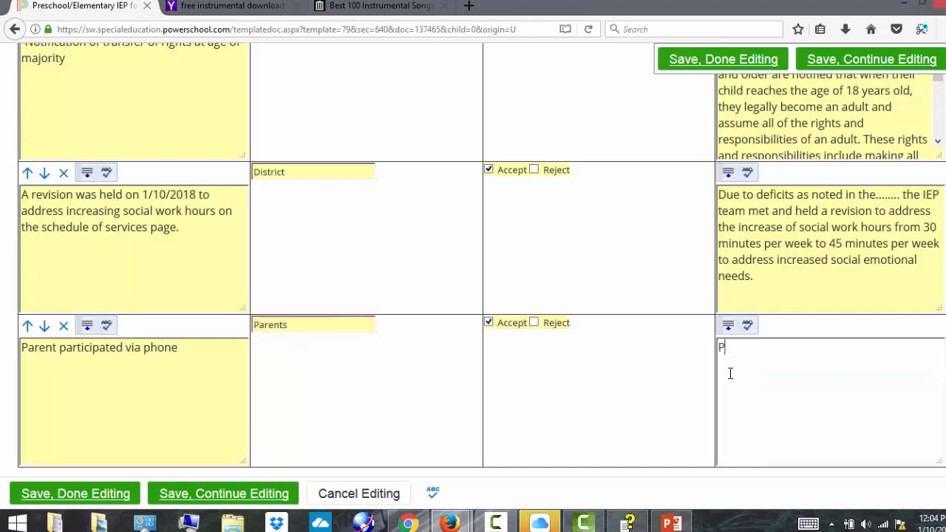
type("arents requested to parti")
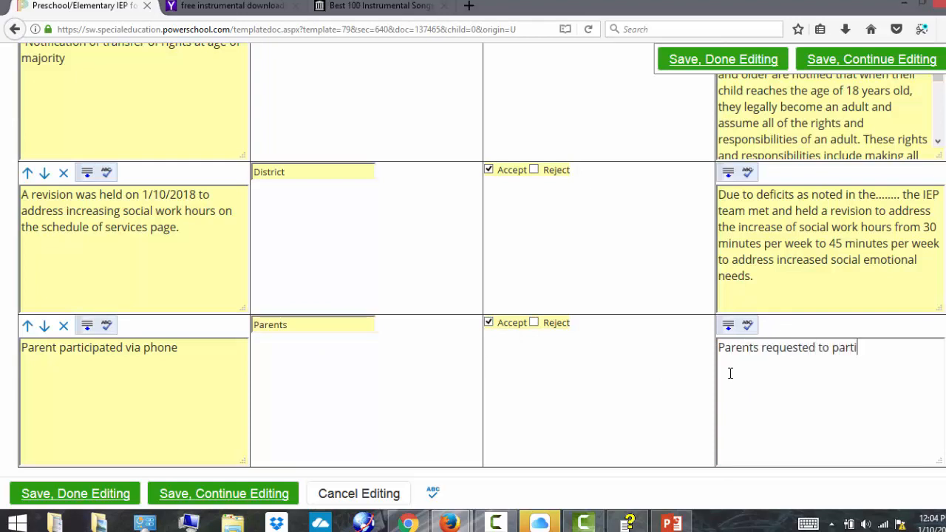
type("ciplaate via phone, and ")
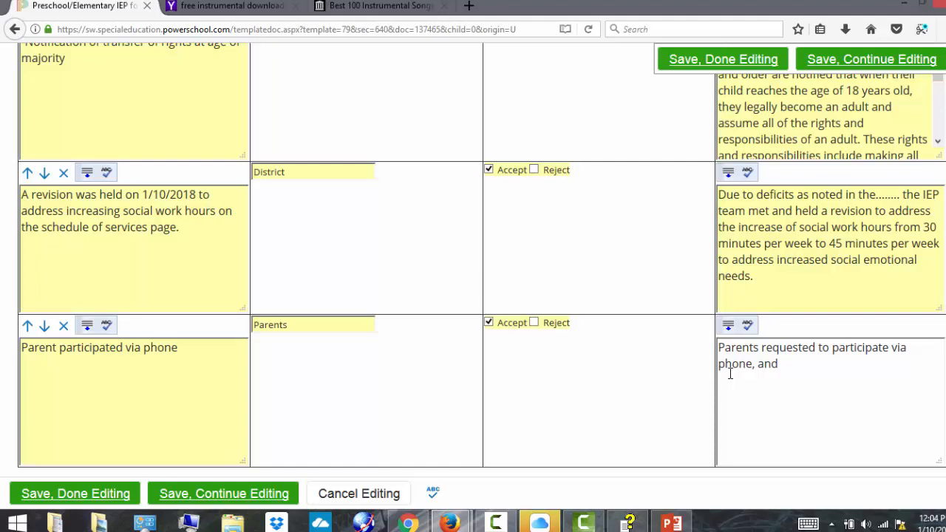
type("the IEP team a")
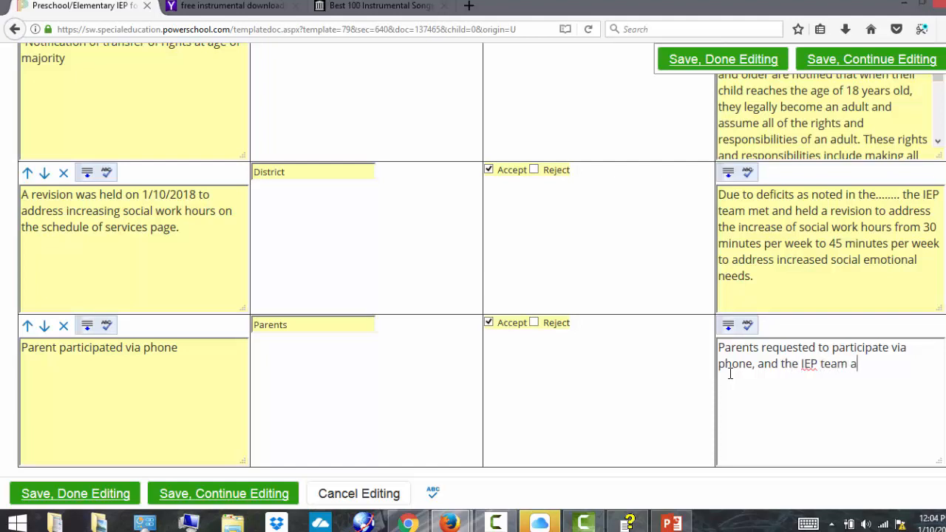
type("greed.")
left_click(737, 62)
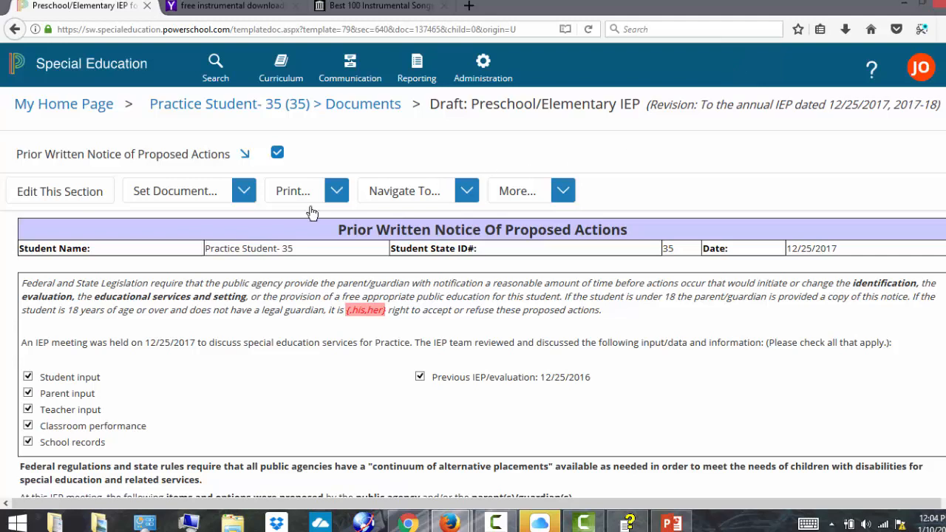
Open the Schedule of Services section for editing and set the start of its overall dates to 1/10/2018
left_click(245, 155)
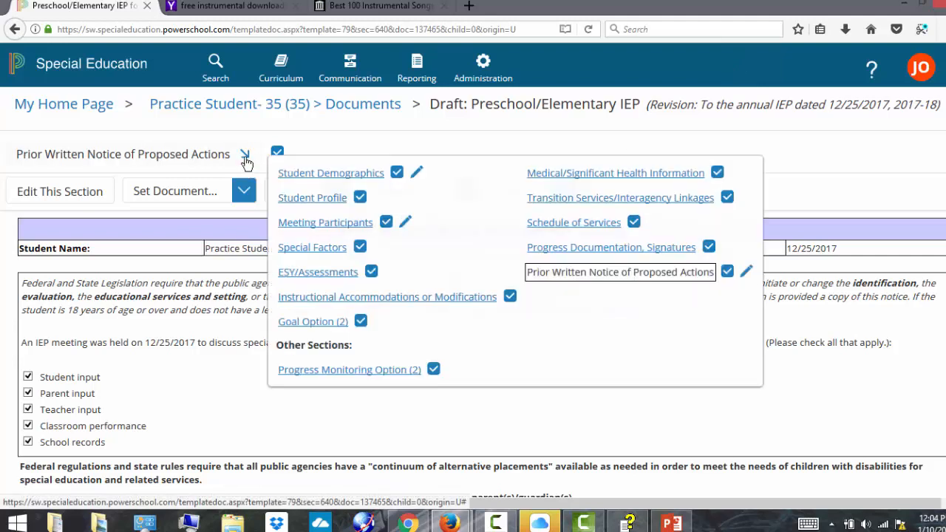
left_click(564, 231)
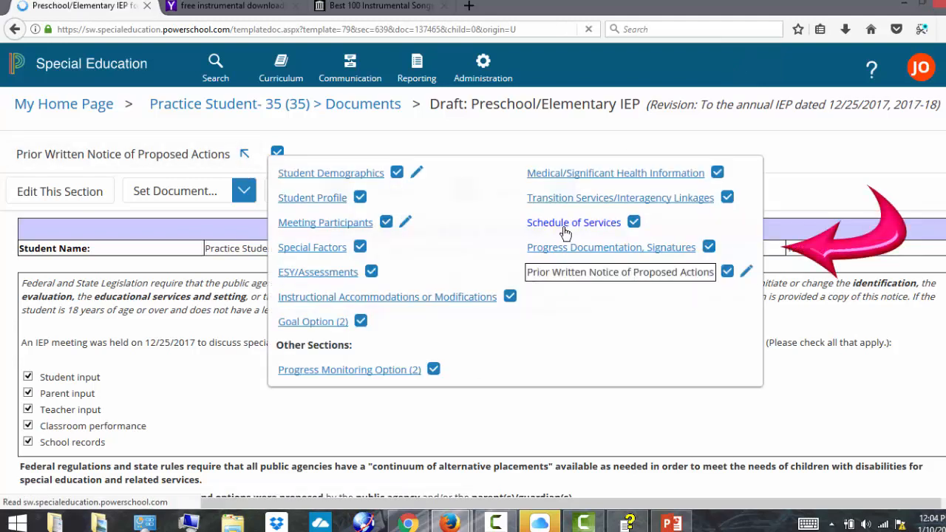
left_click(92, 198)
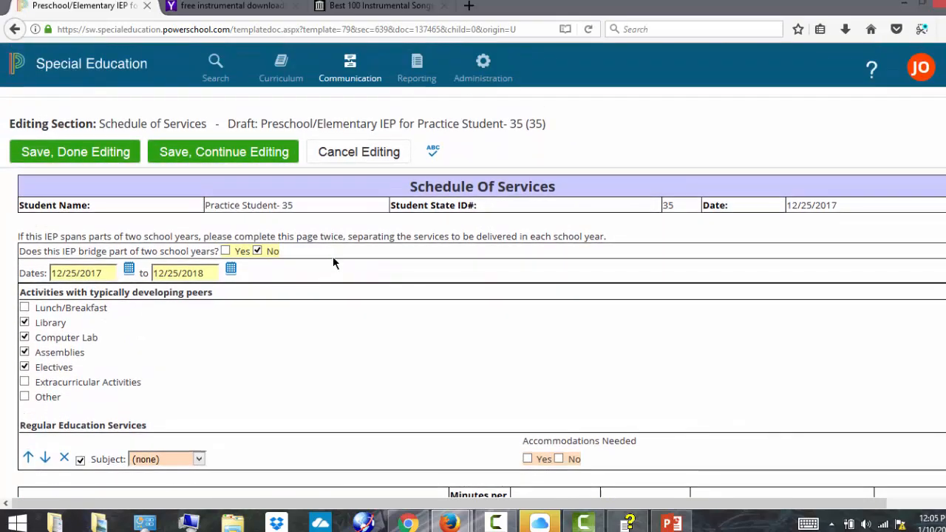
left_click(105, 272)
left_click_drag(106, 272, 28, 268)
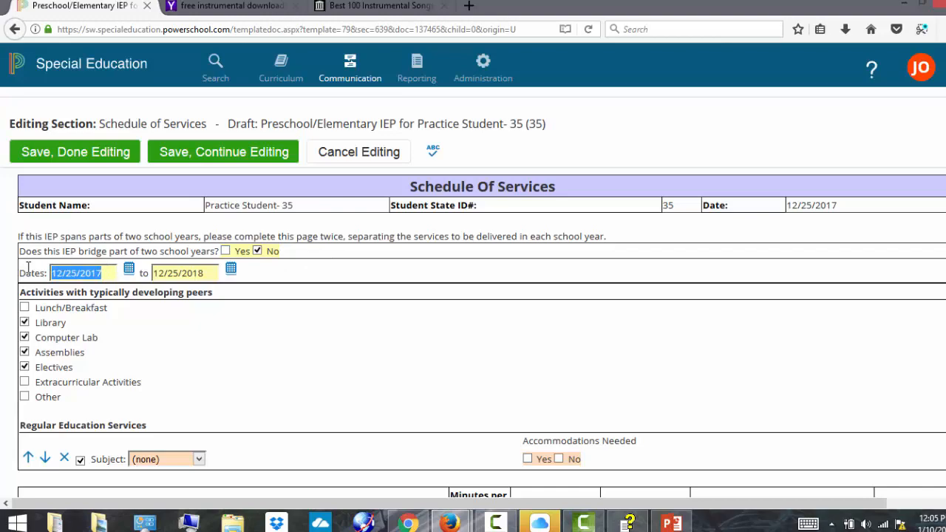
type("1/10/2018")
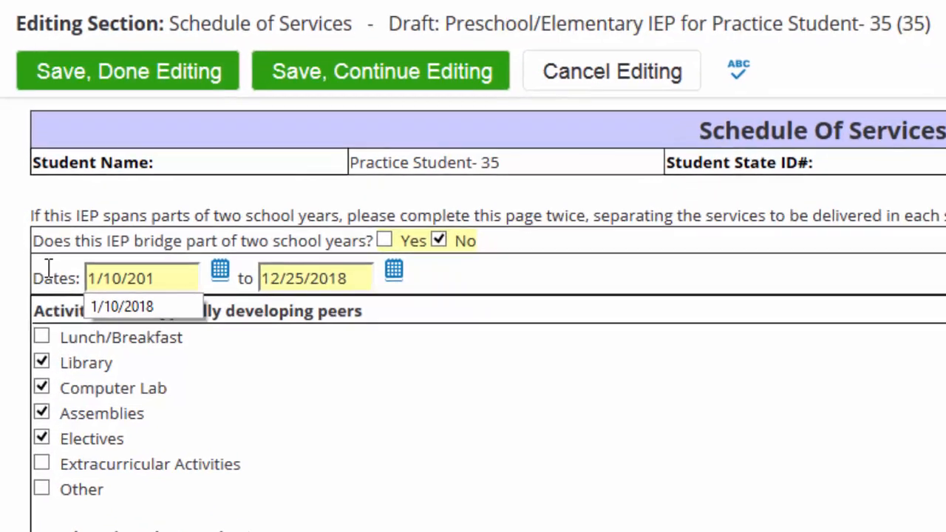
Copy the 1/10/2018 date into the start dates of the Reading, Math and Social Work Services rows
left_click_drag(182, 286, 65, 286)
key("ctrl+c")
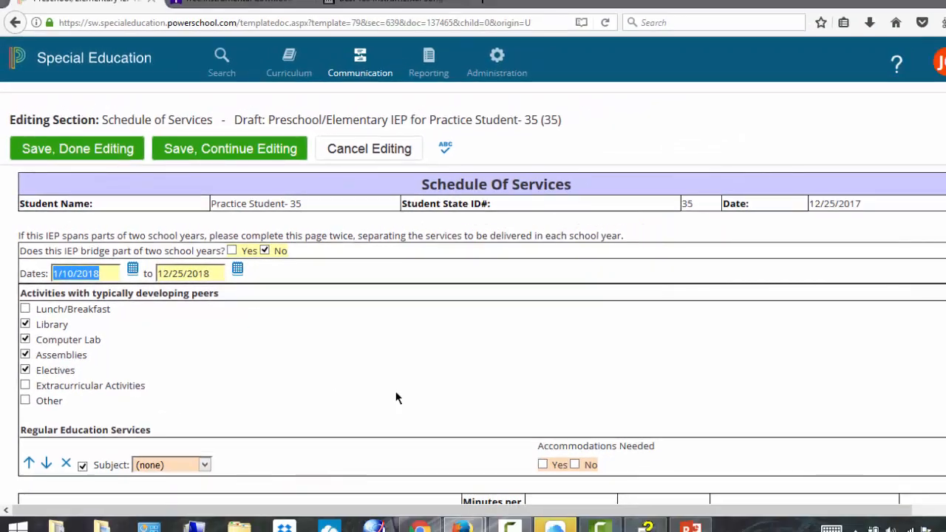
scroll(500, 414, "down", 5)
scroll(499, 414, "down", 2)
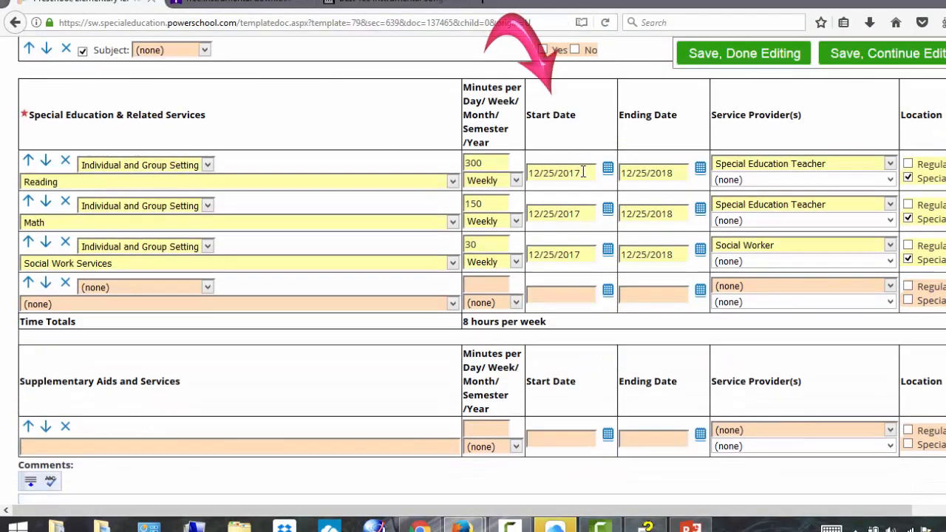
left_click_drag(581, 173, 509, 183)
key("ctrl+v")
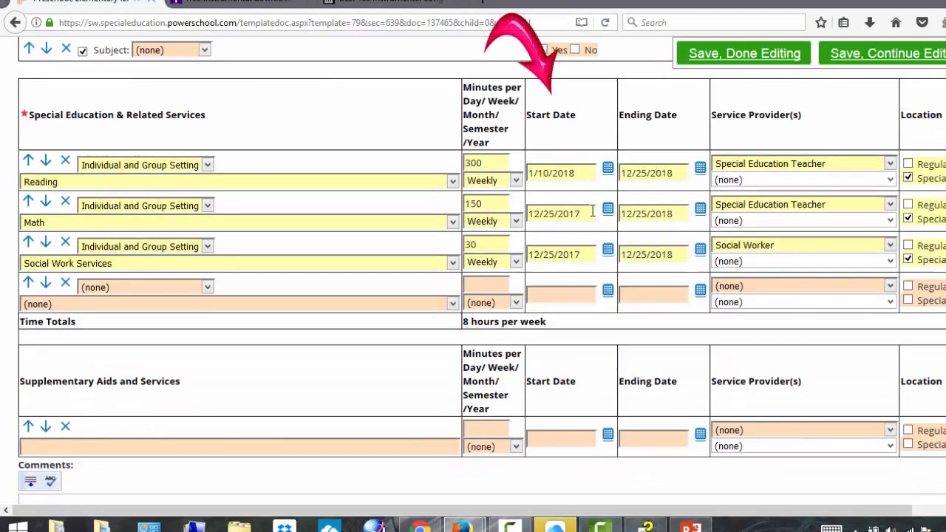
left_click_drag(584, 214, 516, 214)
key("ctrl+v")
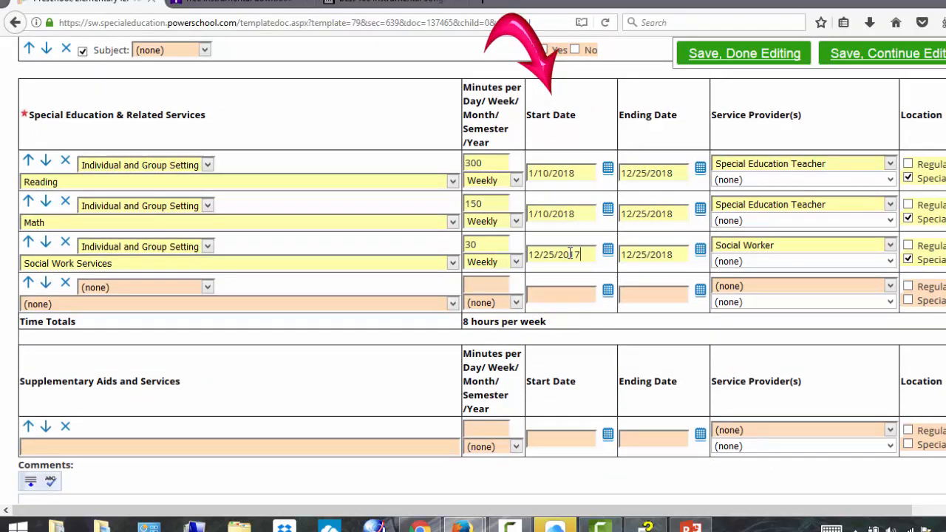
left_click_drag(584, 254, 476, 249)
key("ctrl+v")
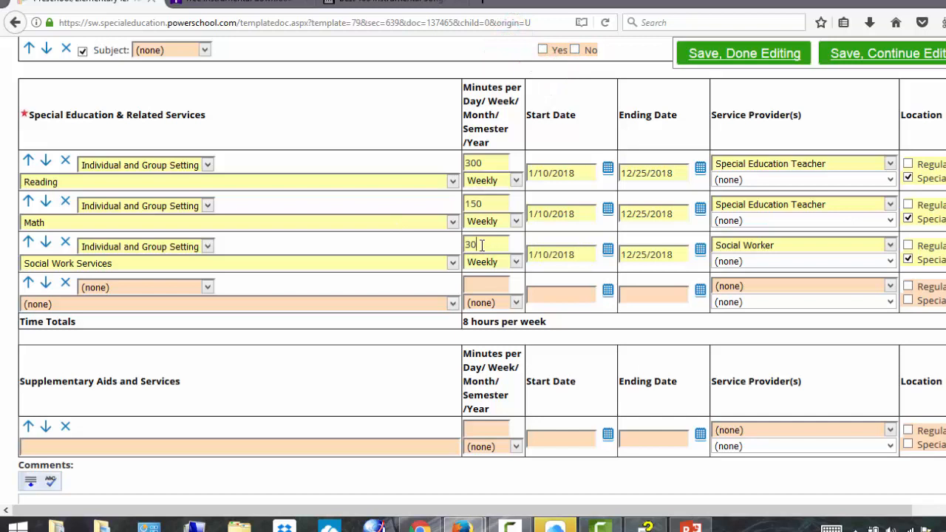
Set the Social Work Services weekly minutes to 45 and save the section, finishing editing
left_click_drag(481, 246, 446, 246)
type("45")
left_click(693, 77)
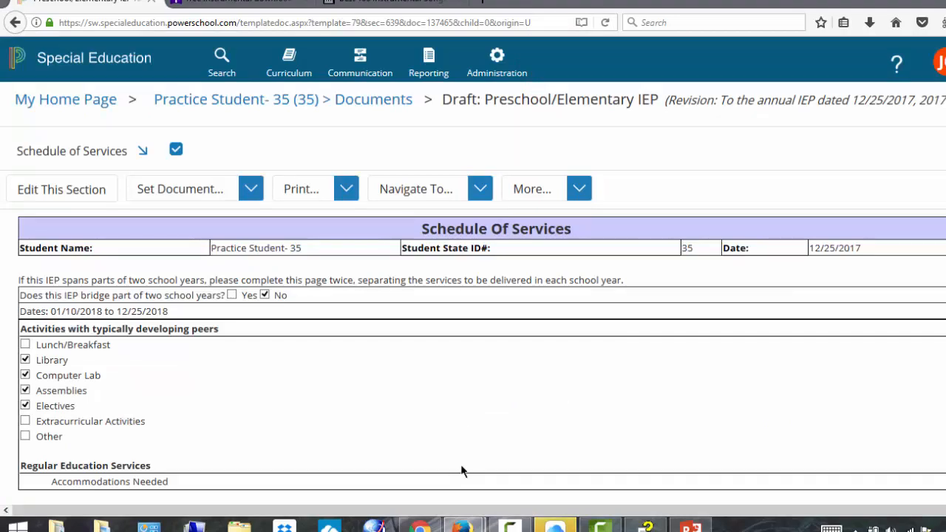
Review the saved Schedule of Services, and check the amendment date and IEP meeting purpose in the Student Demographics section
scroll(461, 465, "down", 7)
scroll(460, 464, "up", 5)
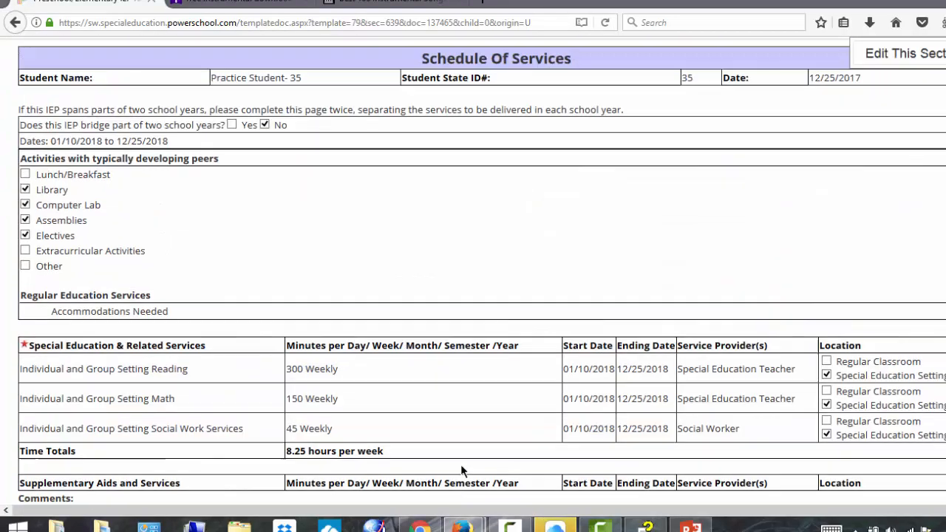
scroll(460, 464, "up", 3)
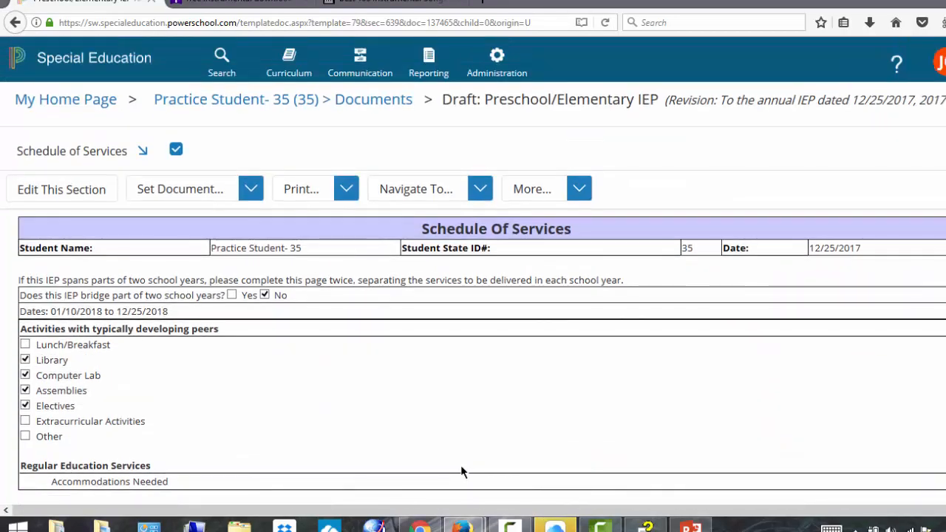
left_click(141, 151)
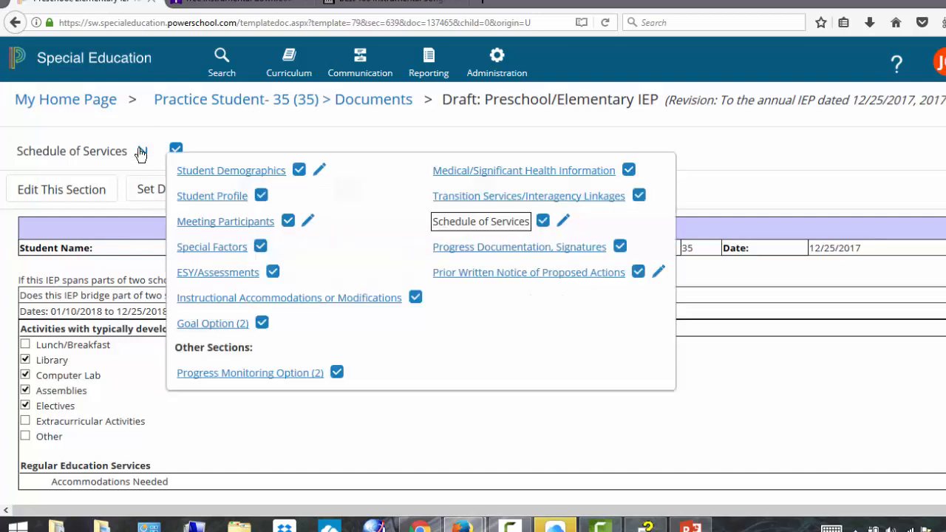
left_click(223, 177)
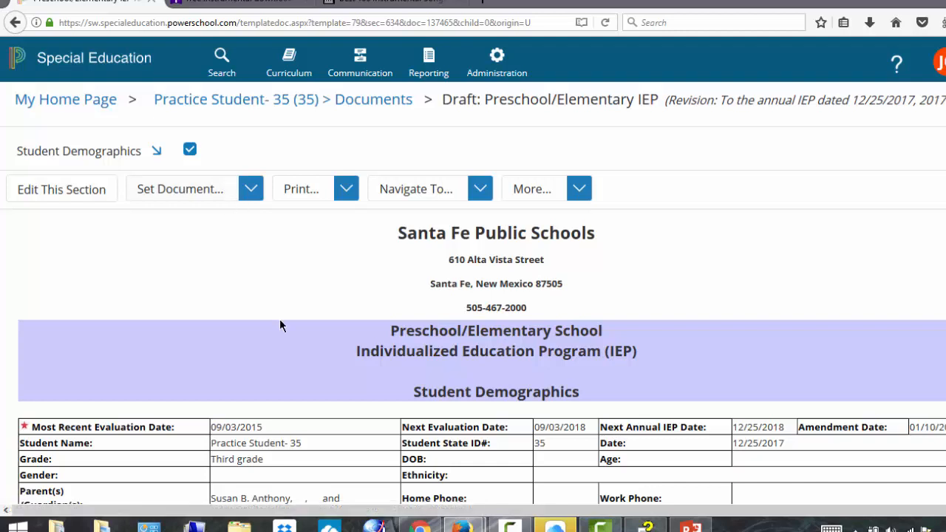
scroll(280, 323, "down", 2)
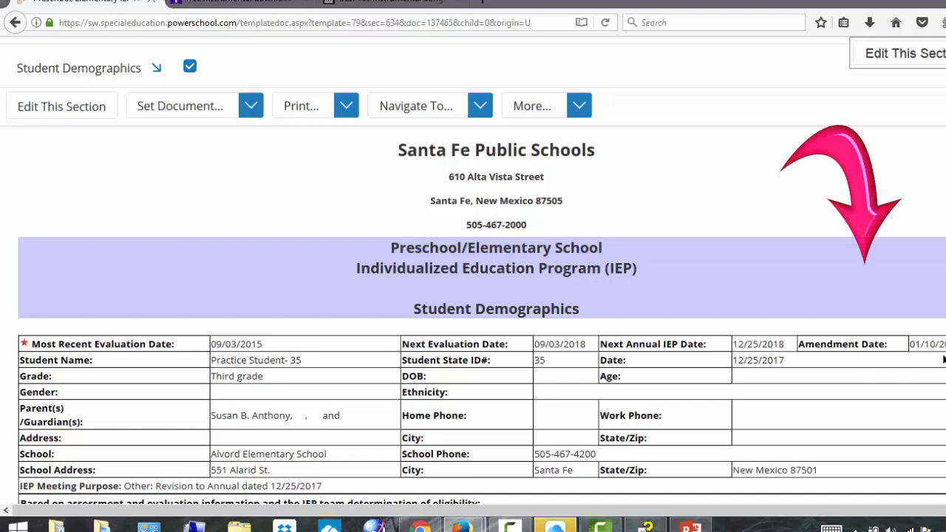
scroll(179, 297, "down", 3)
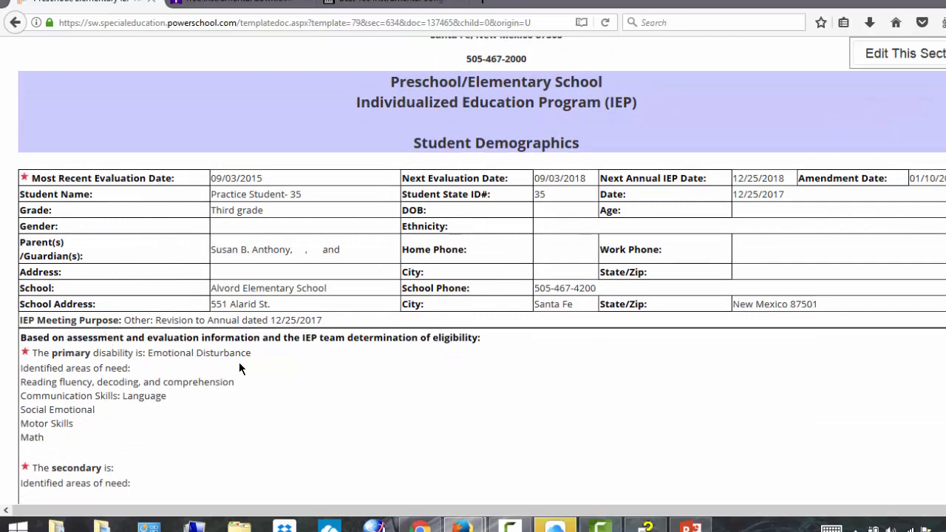
scroll(238, 362, "up", 5)
Open the Meeting Participants section for review
left_click(154, 151)
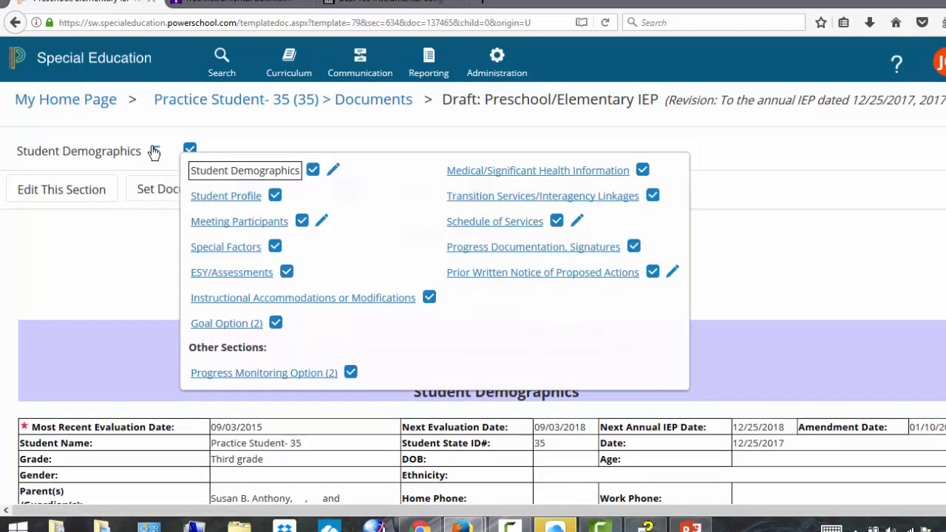
left_click(219, 223)
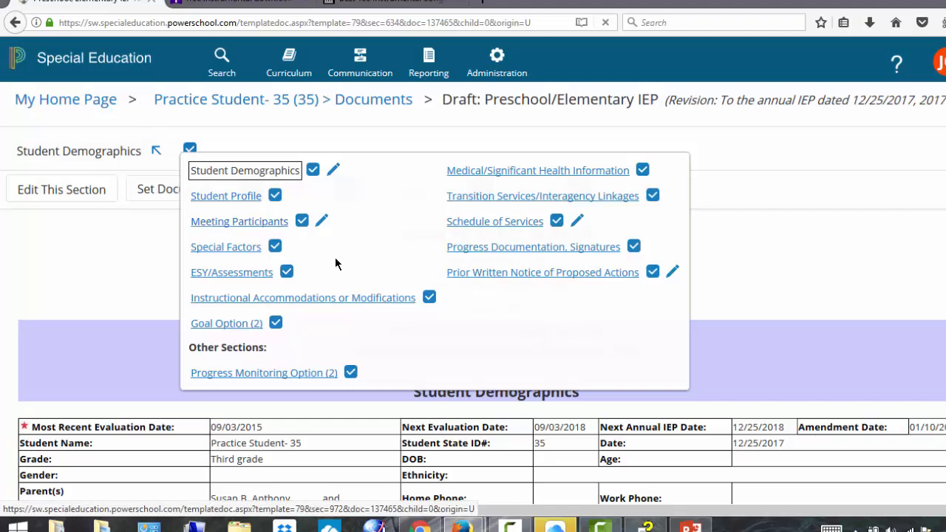